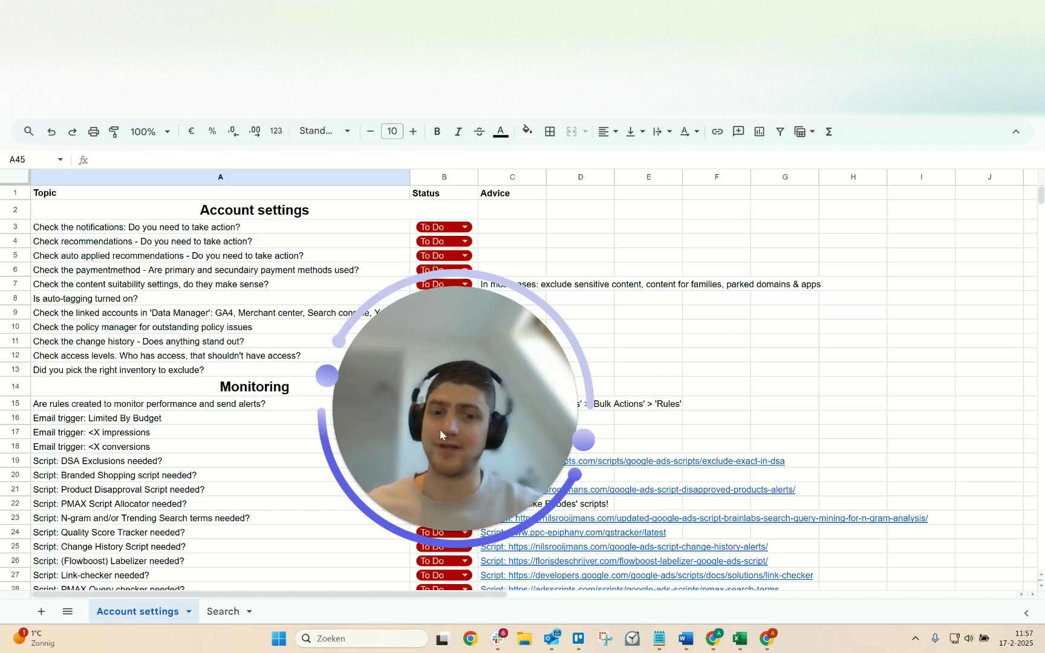
drag(488, 411, 769, 270)
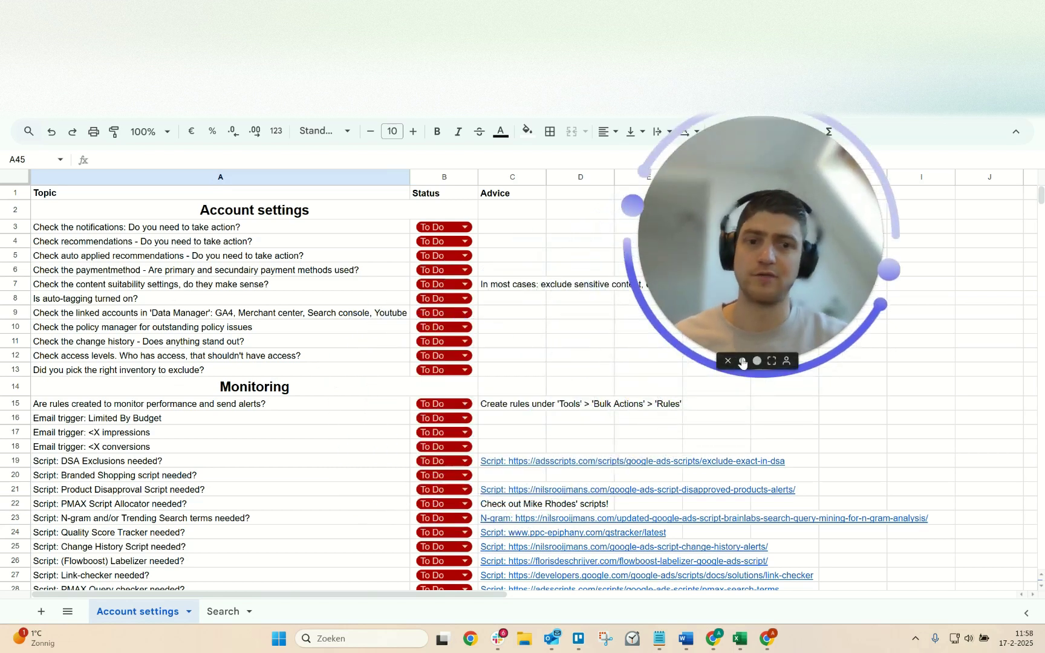
click(745, 362)
drag(705, 299, 946, 503)
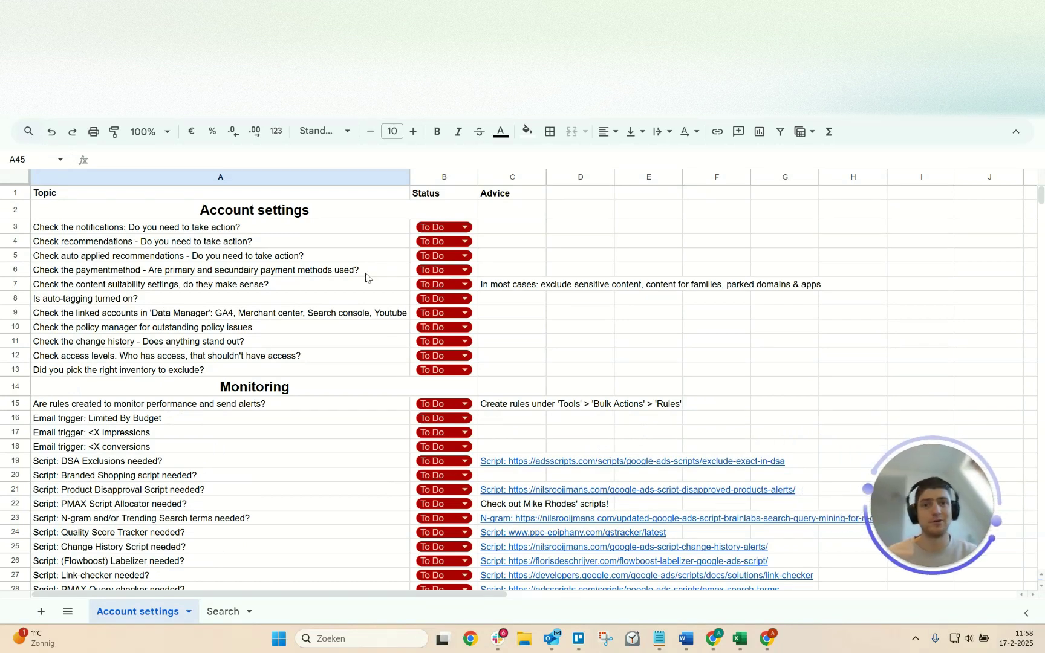
Skim the sections of the Account settings sheet, from payment method to Conversion Tracking, and look over the Search sheet.
click(269, 272)
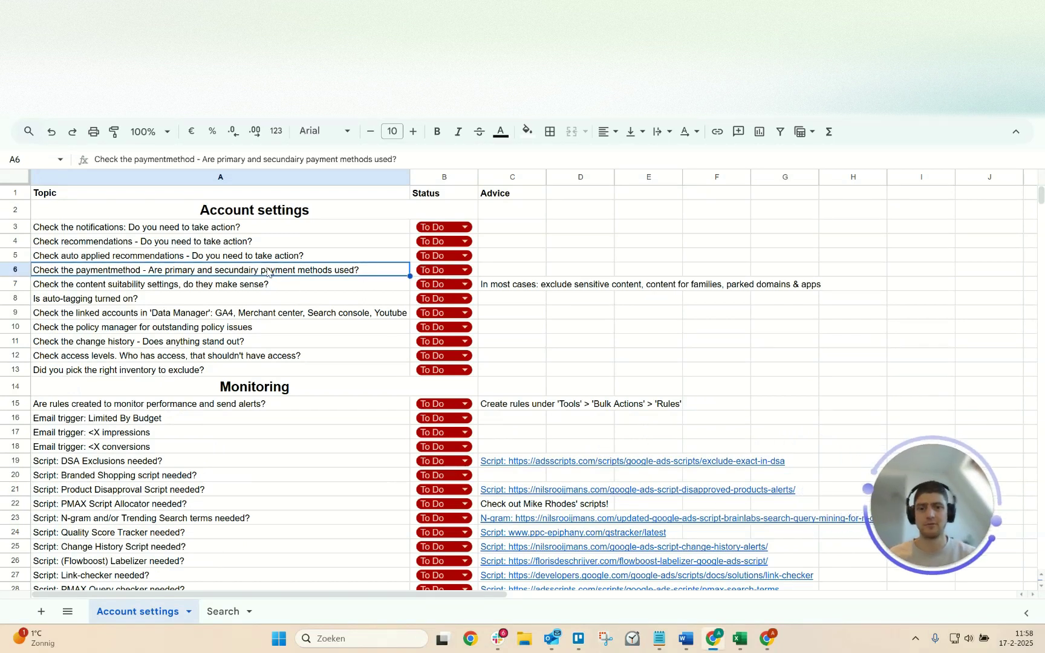
click(276, 389)
scroll(278, 393, down, 3)
scroll(285, 426, down, 1)
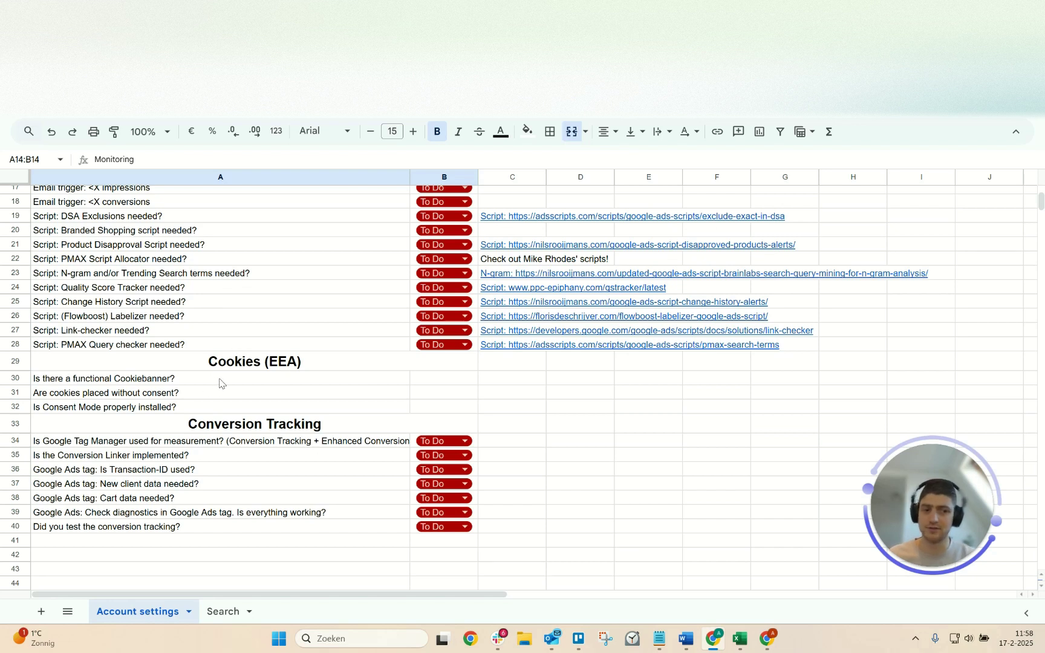
click(167, 410)
click(215, 429)
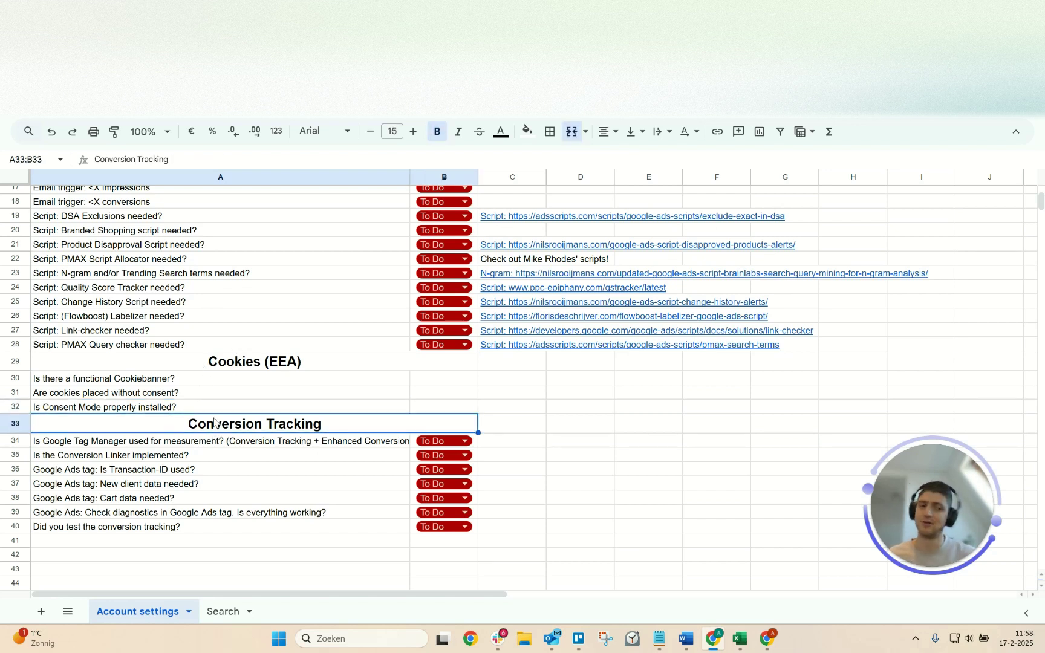
scroll(105, 182, up, 5)
click(219, 612)
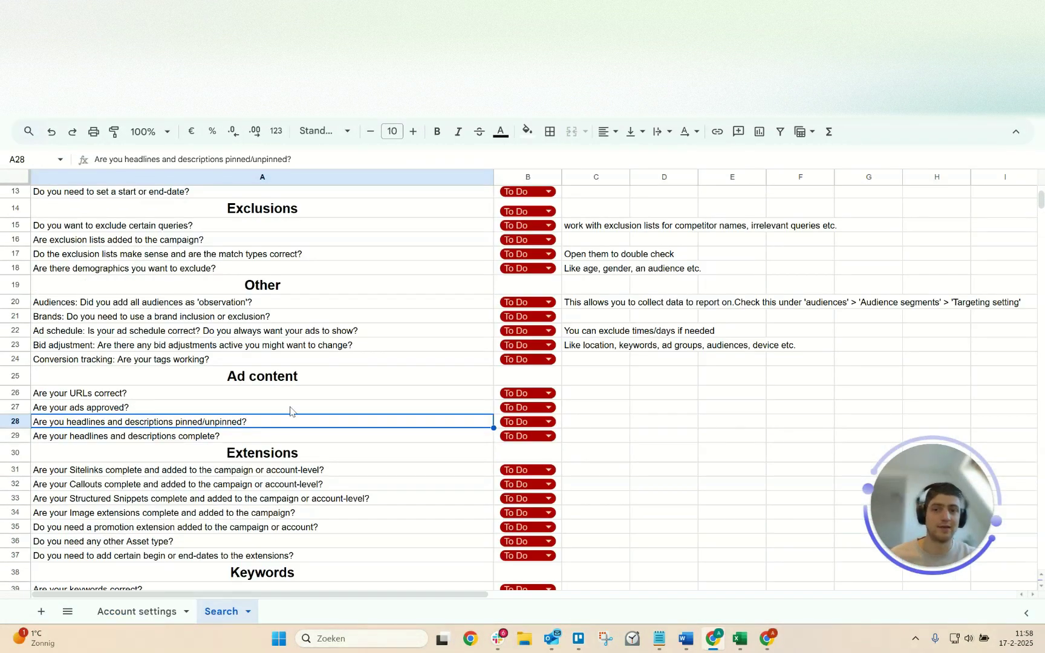
scroll(288, 397, up, 4)
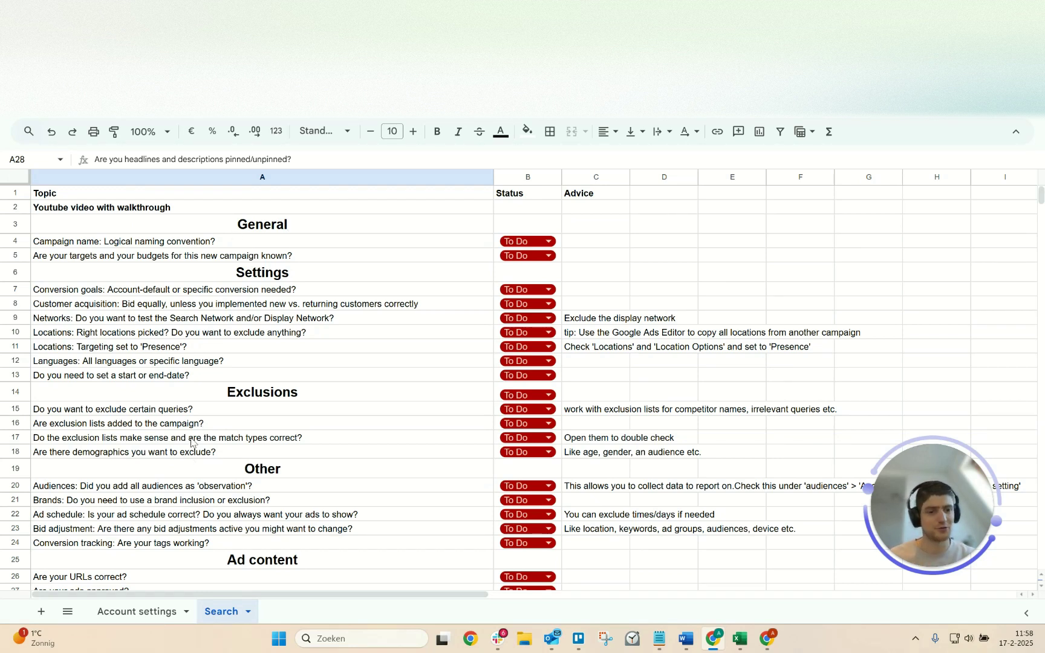
Return to the Account settings sheet and review its account checks, from auto applied recommendations through the inventory to exclude.
click(131, 617)
click(287, 330)
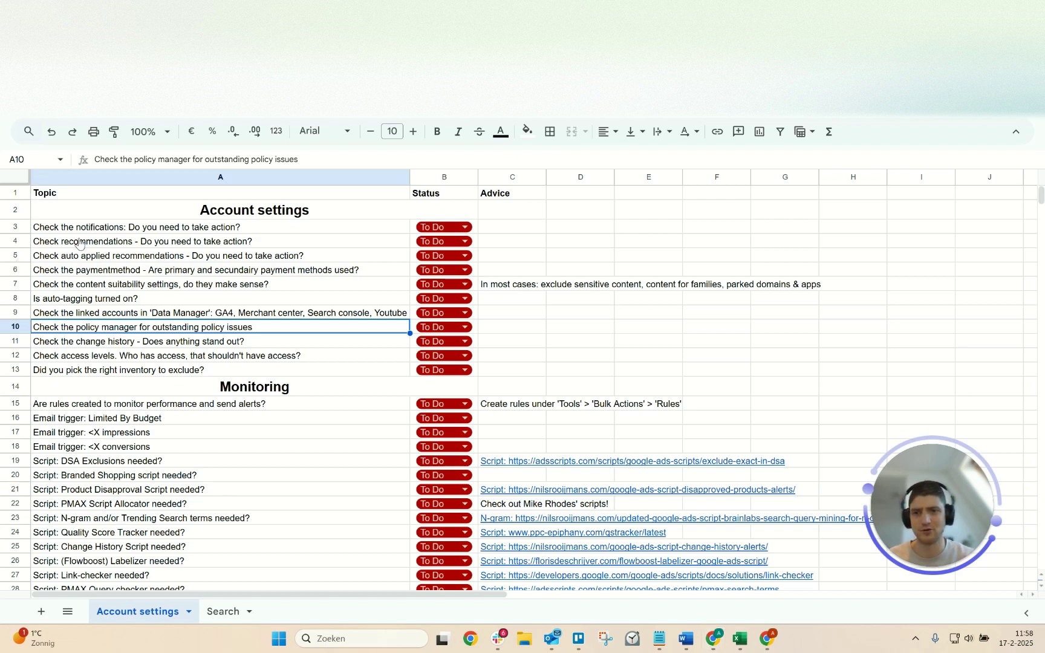
click(150, 253)
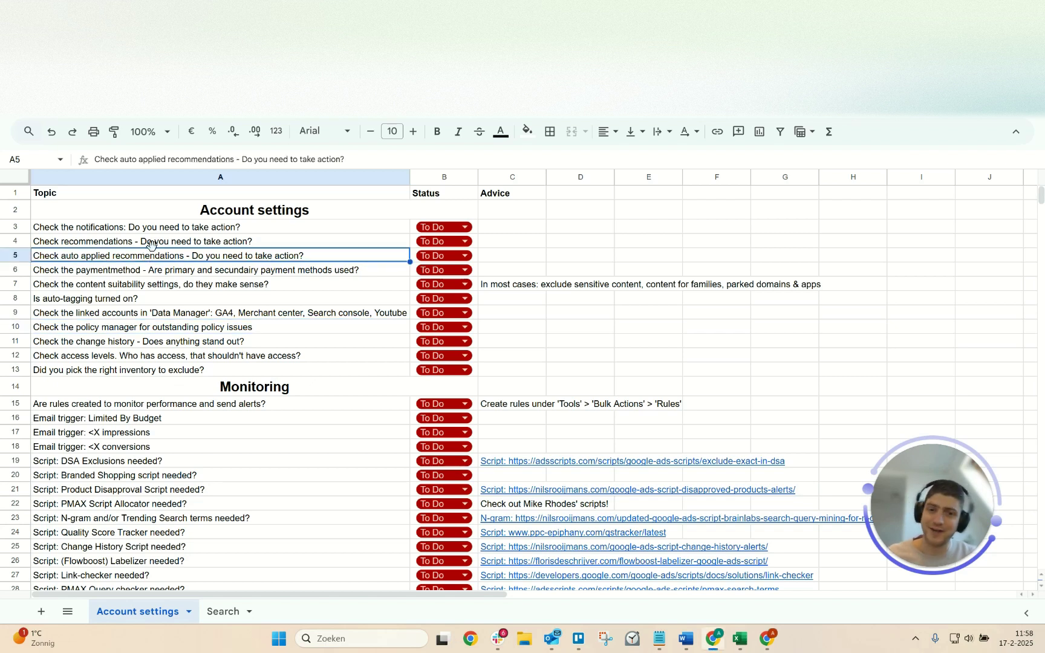
click(159, 271)
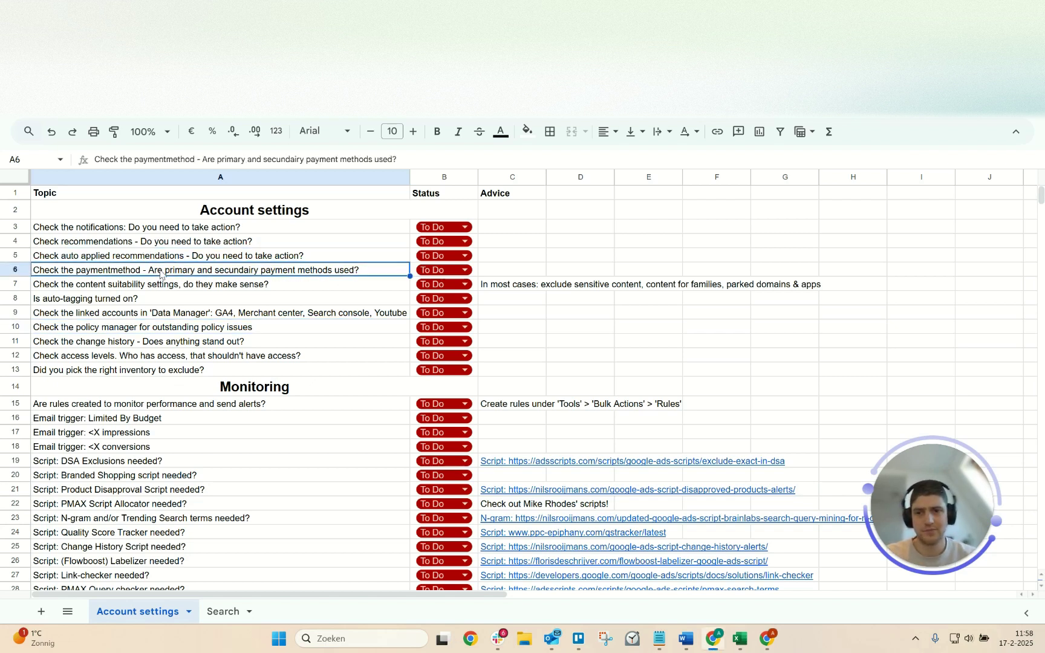
click(195, 287)
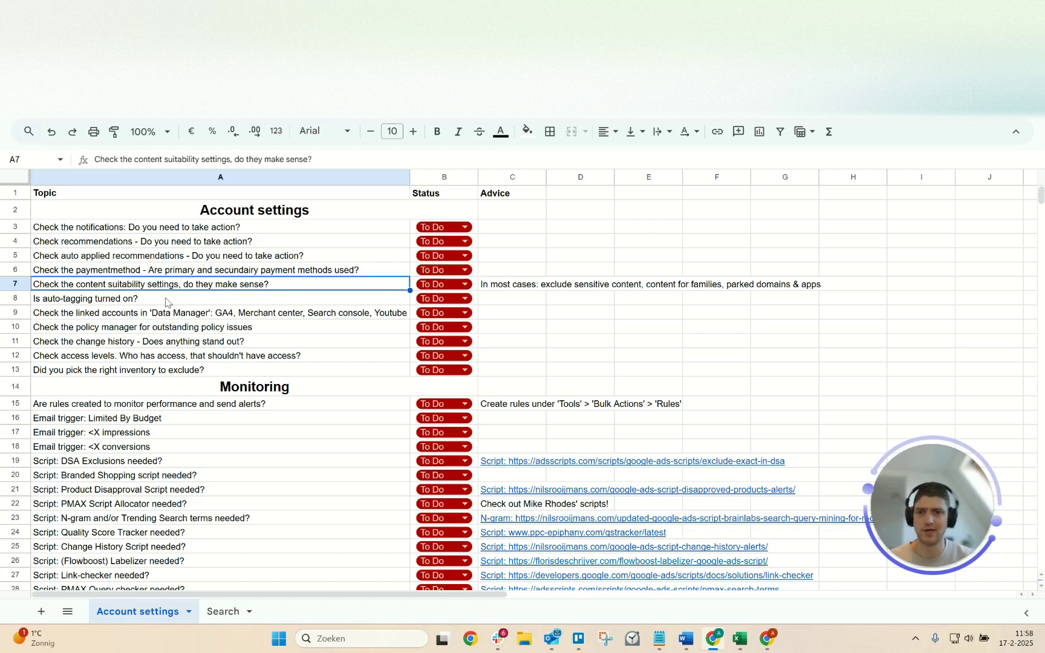
key(Down)
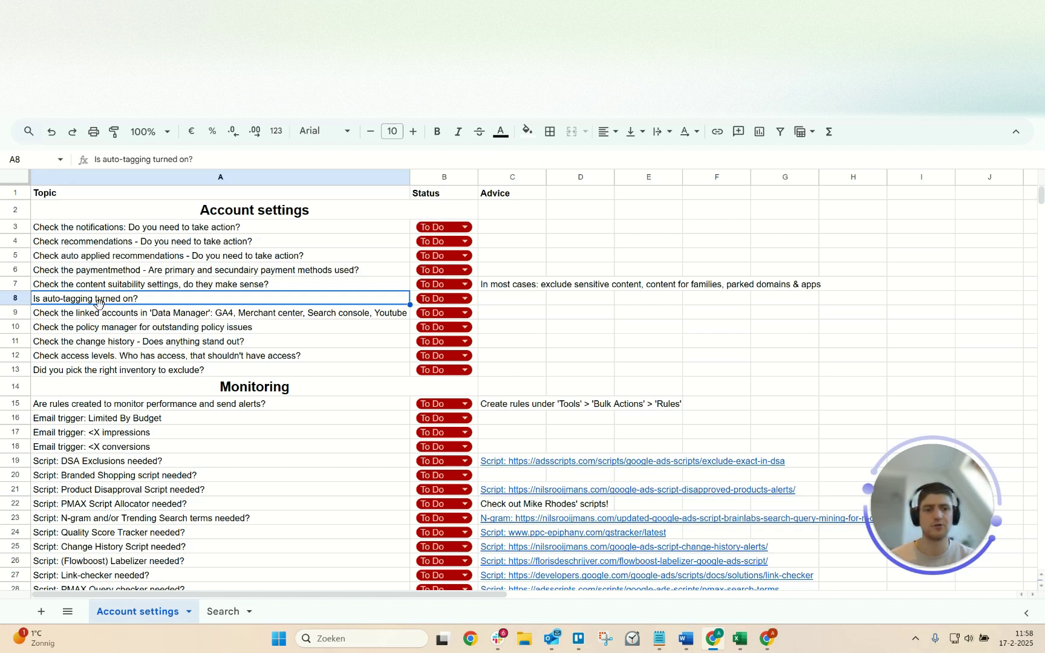
mouse_move(894, 502)
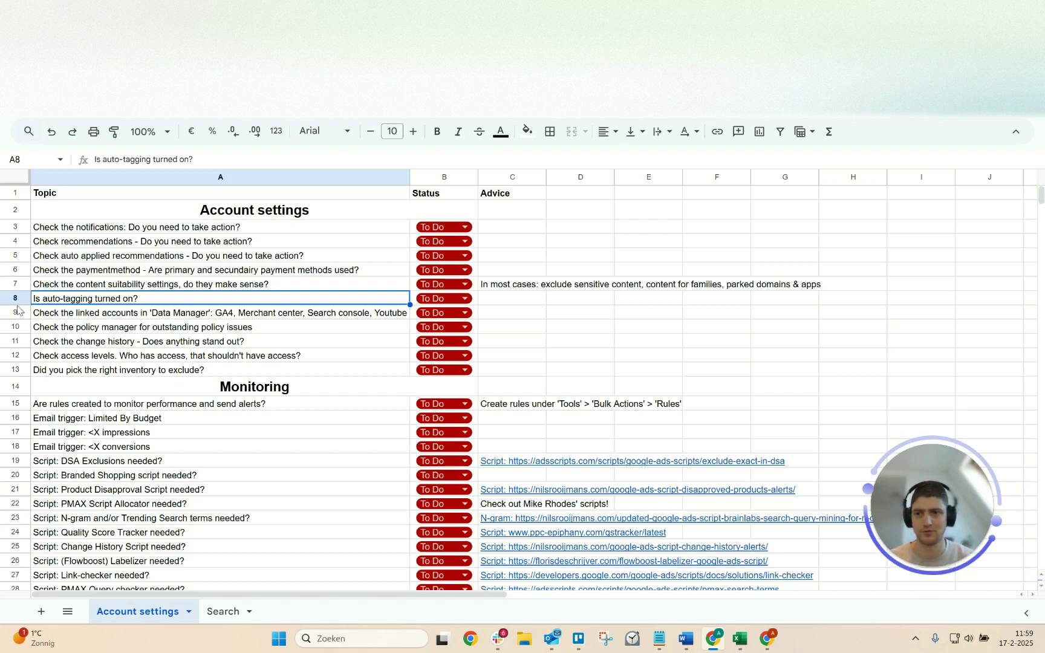
click(130, 318)
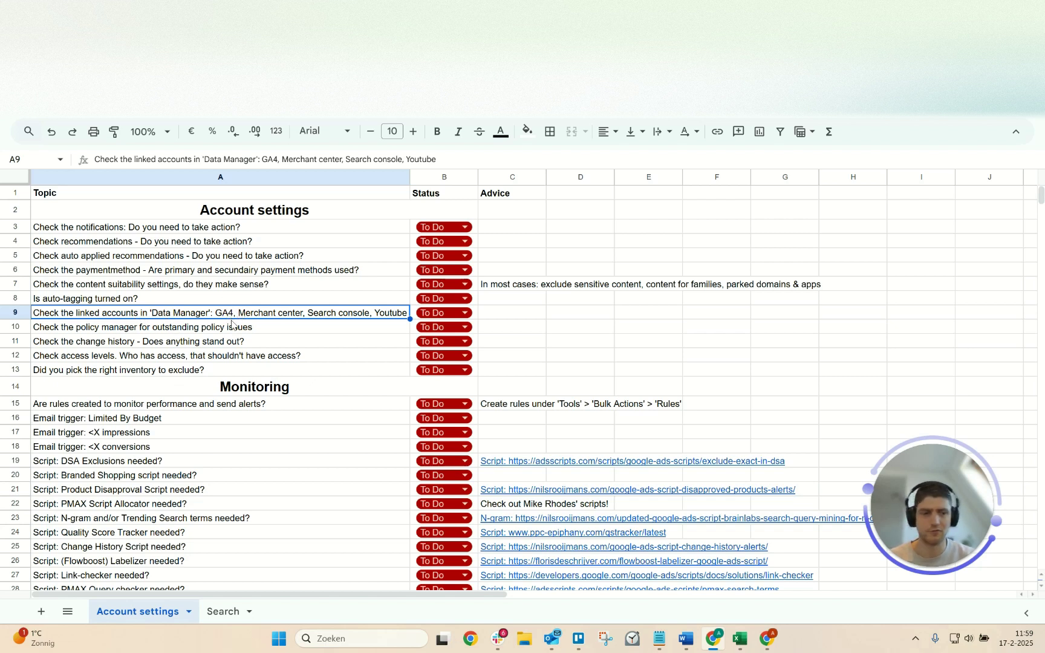
click(140, 330)
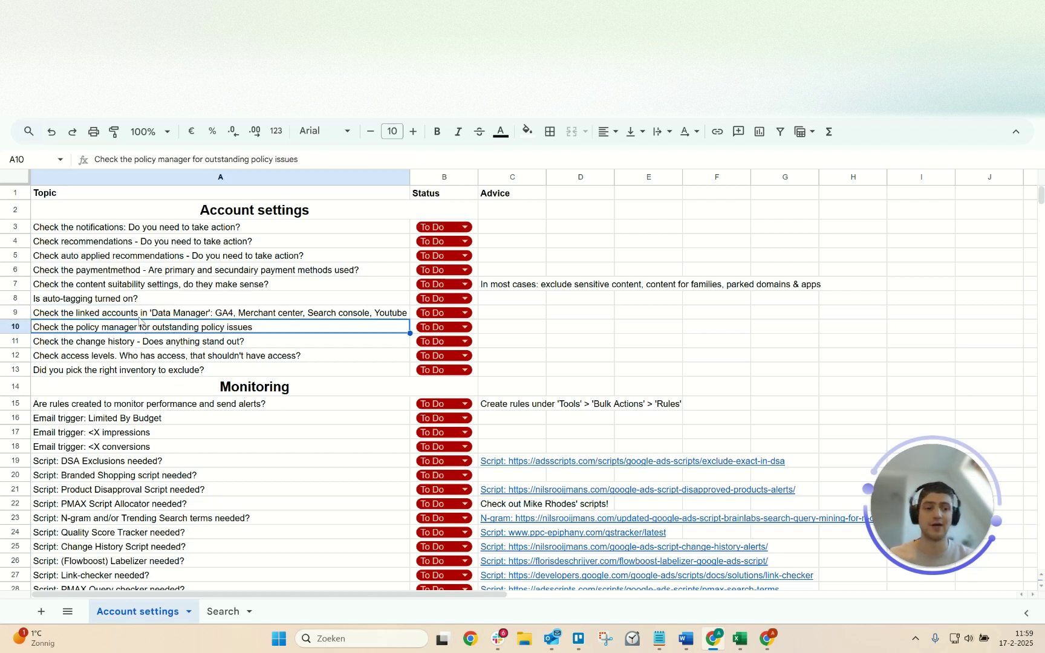
click(129, 344)
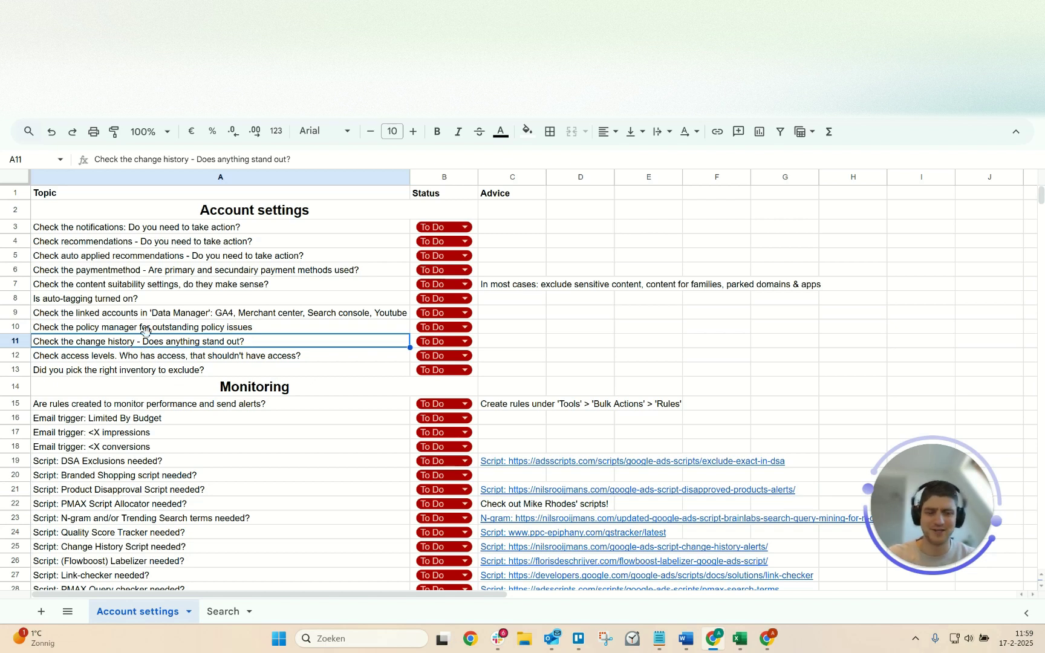
click(124, 350)
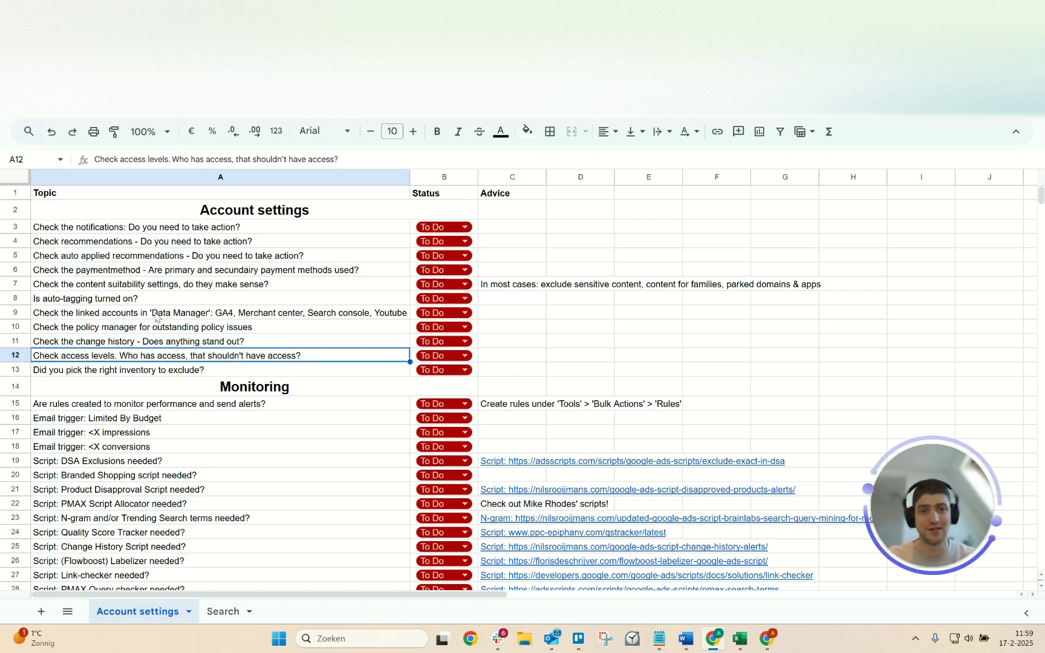
click(126, 374)
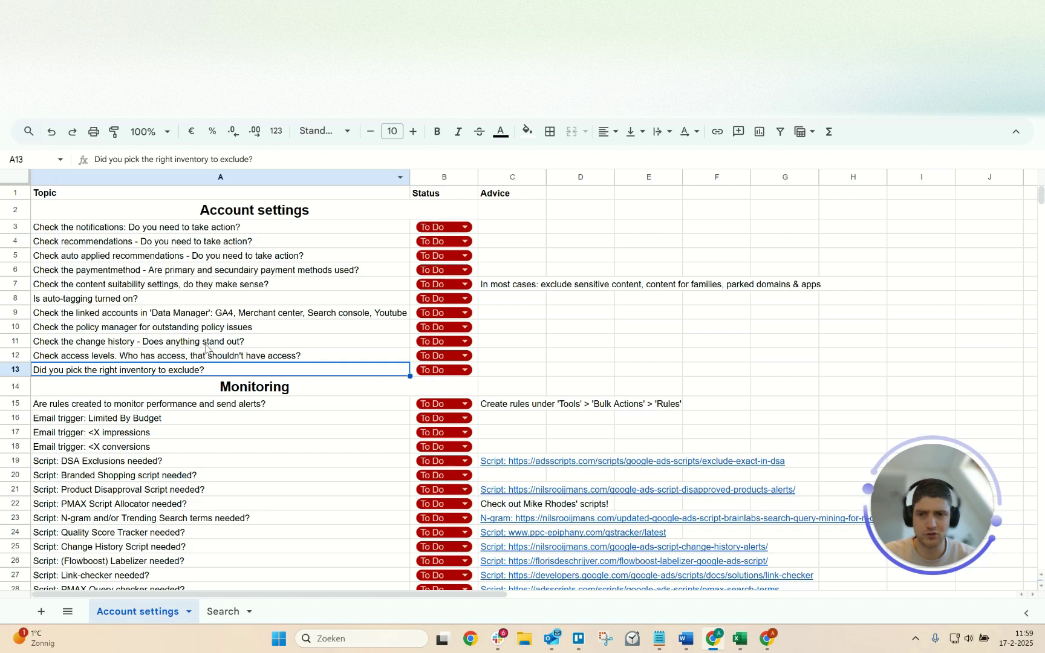
Review the Monitoring section's checks on alert rules, email triggers and scripts.
scroll(206, 348, down, 1)
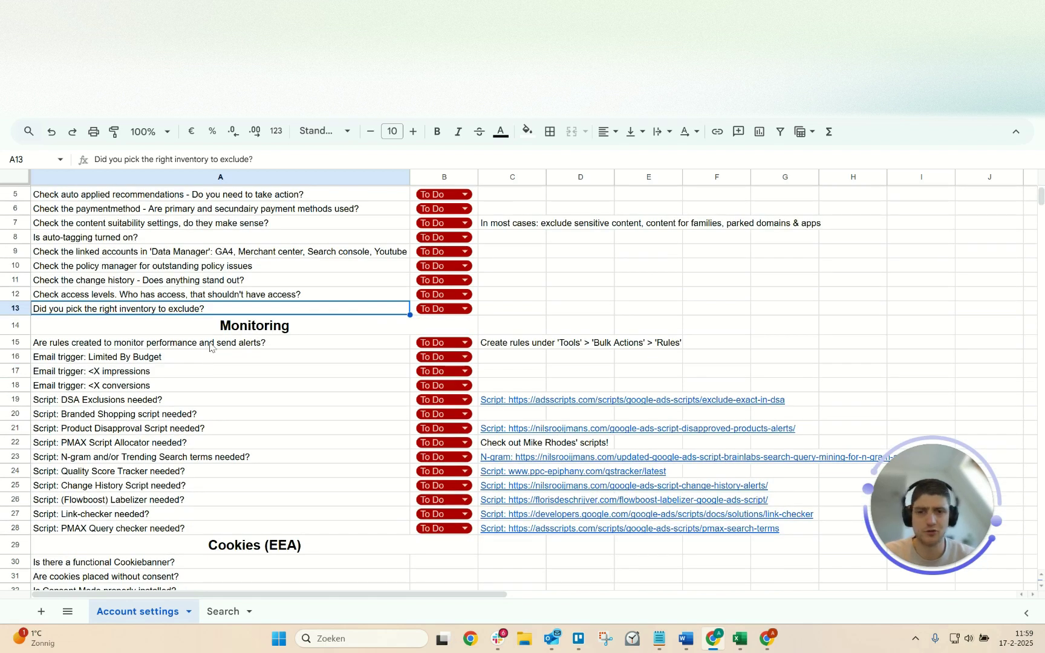
click(206, 345)
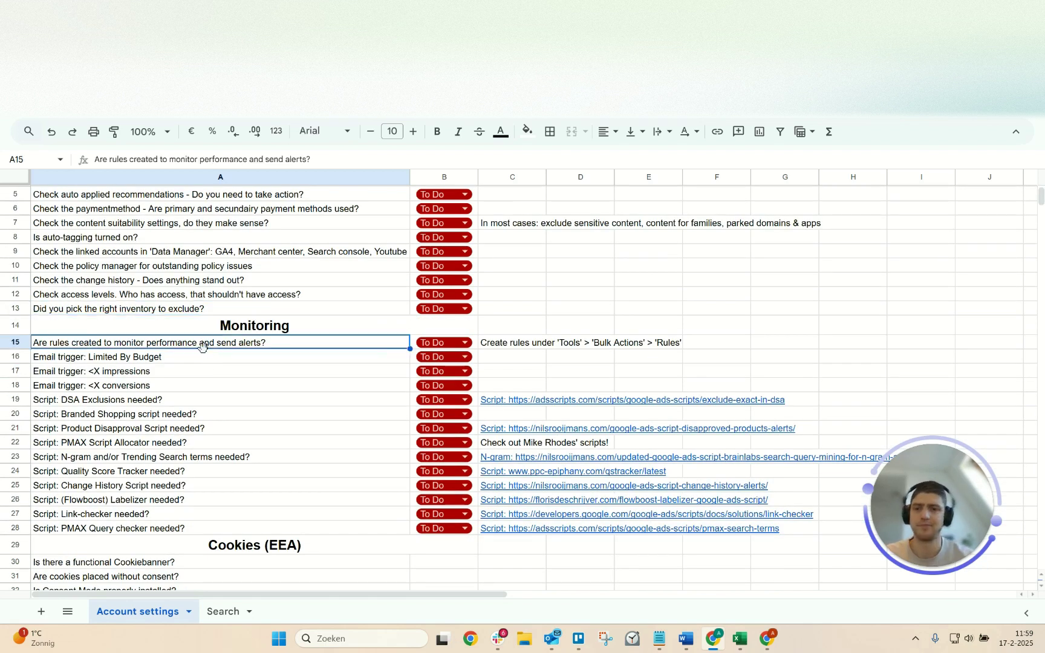
click(250, 321)
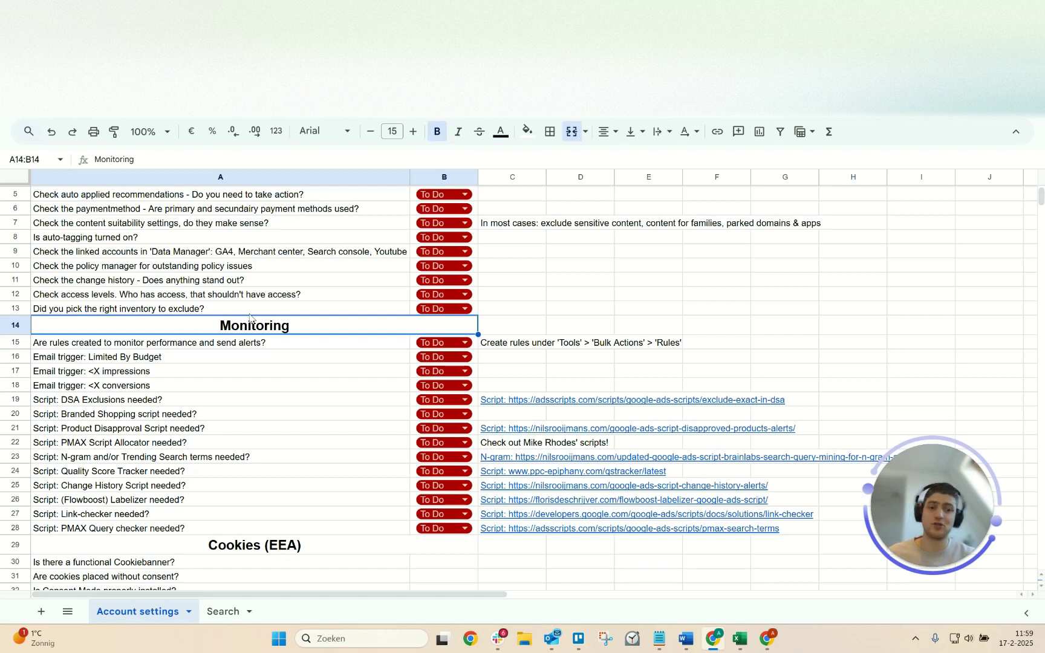
drag(169, 345, 169, 379)
click(170, 375)
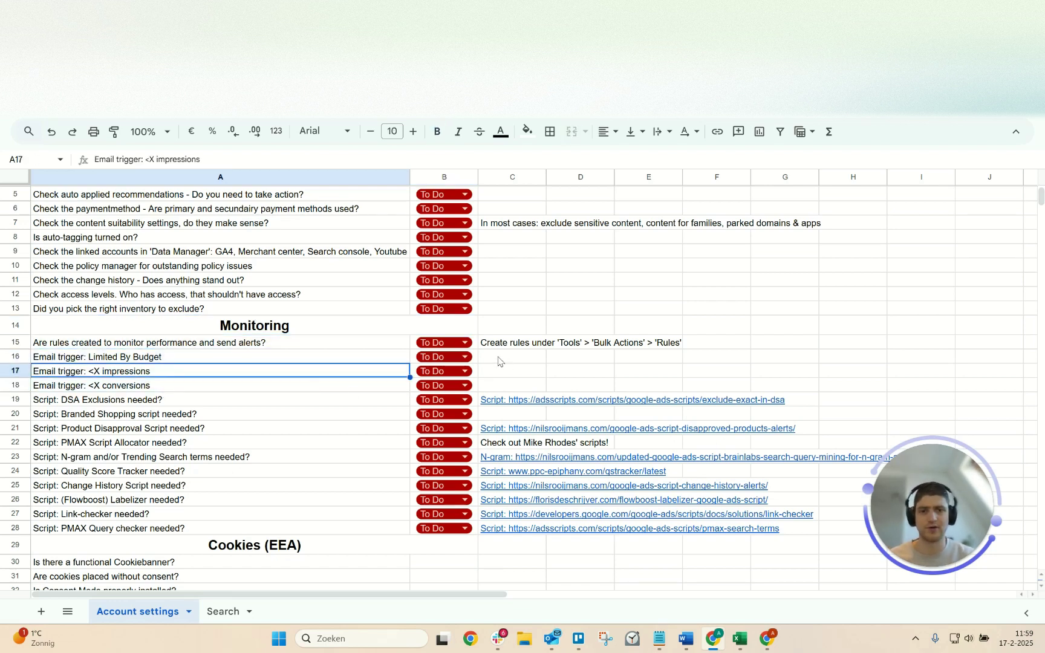
click(238, 414)
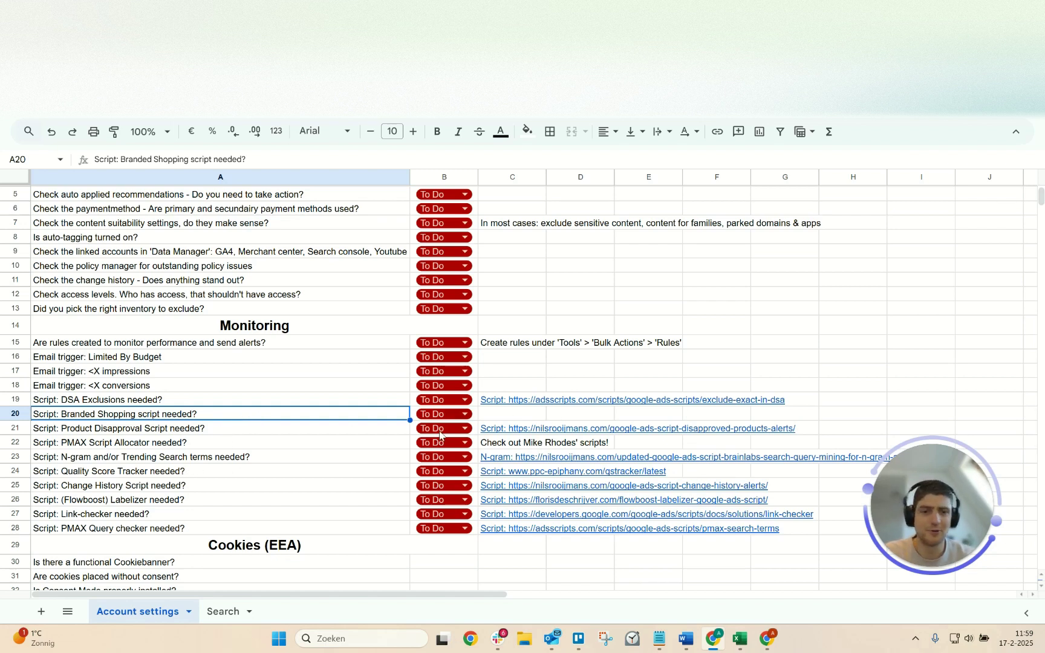
drag(141, 517, 151, 344)
click(155, 427)
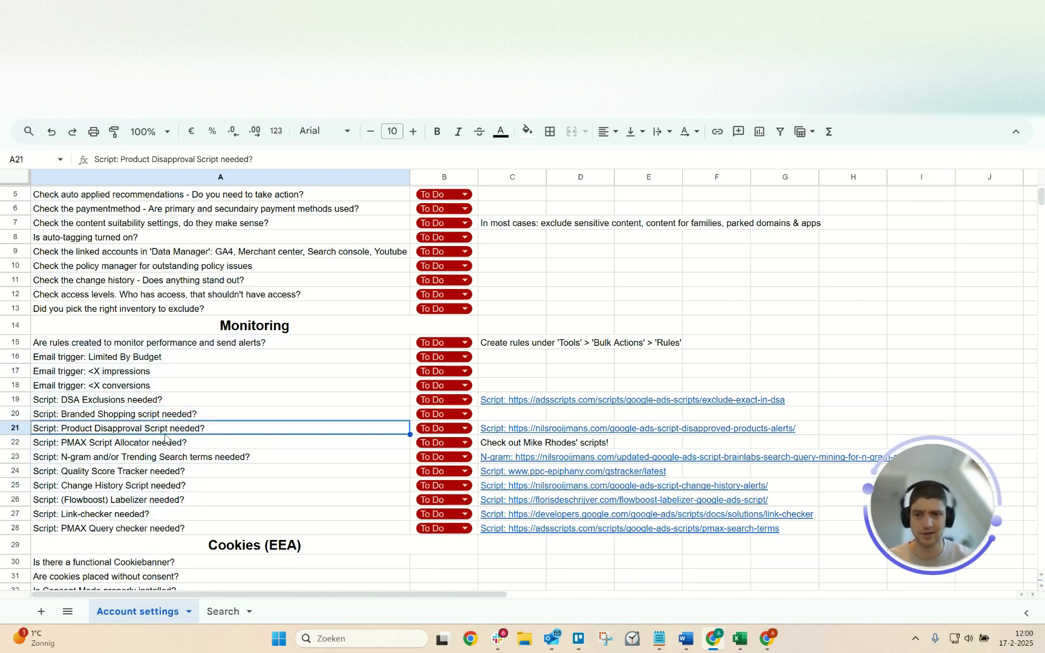
click(189, 519)
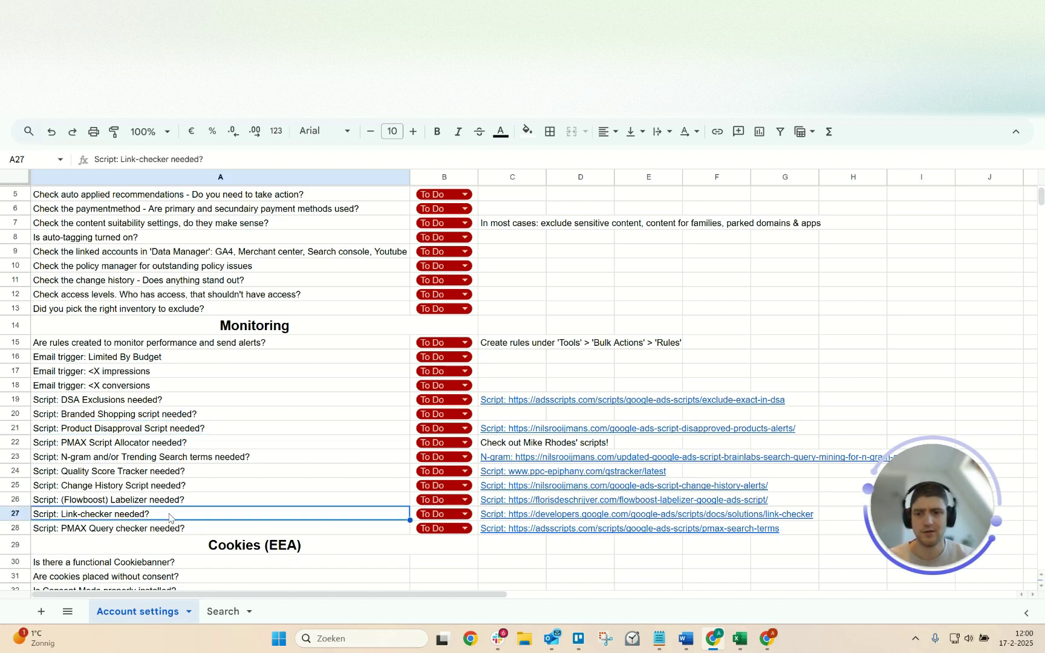
Examine the Cookies (EEA) section's checks on the cookie banner, consent and Consent Mode.
scroll(200, 484, down, 2)
click(197, 455)
click(205, 426)
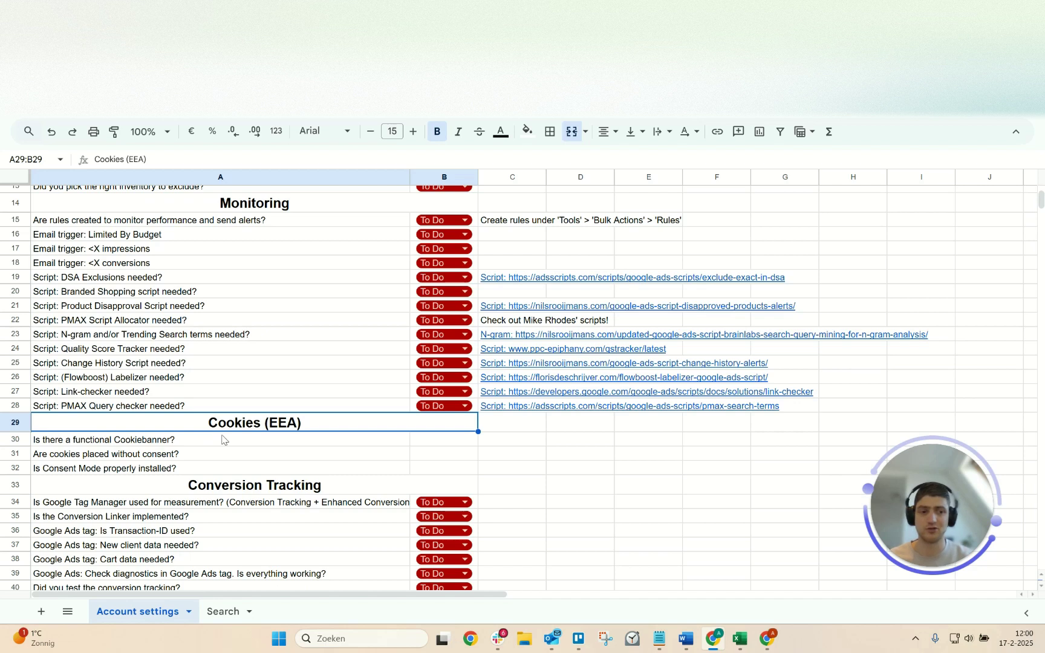
scroll(202, 399, down, 1)
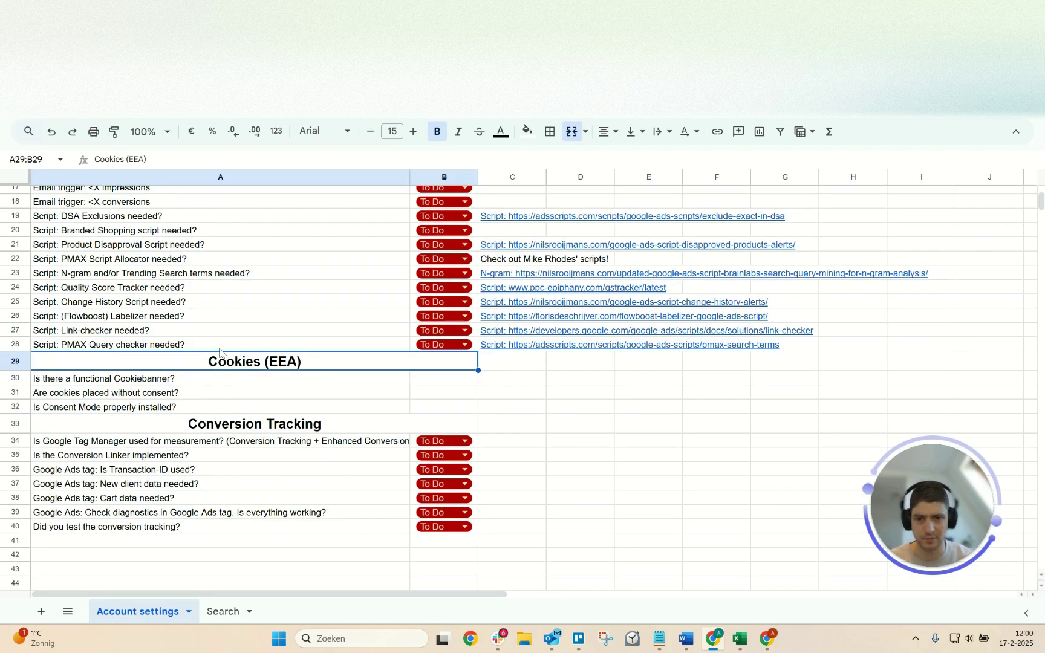
Review the Conversion Tracking checks one by one, from Google Tag Manager use to testing the conversion tracking.
click(195, 429)
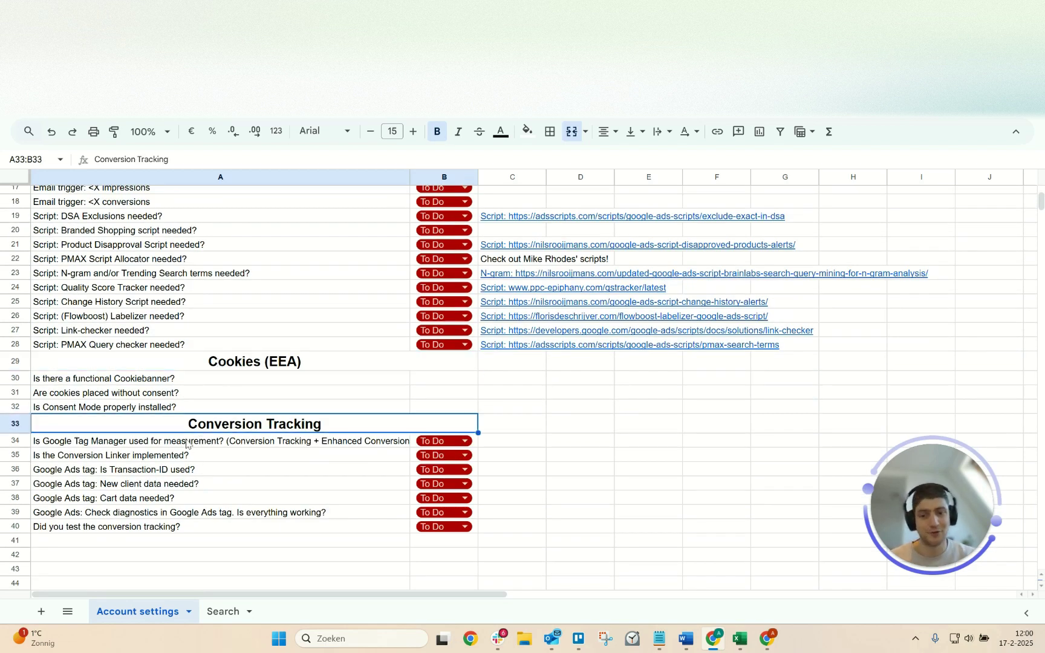
click(189, 456)
click(189, 444)
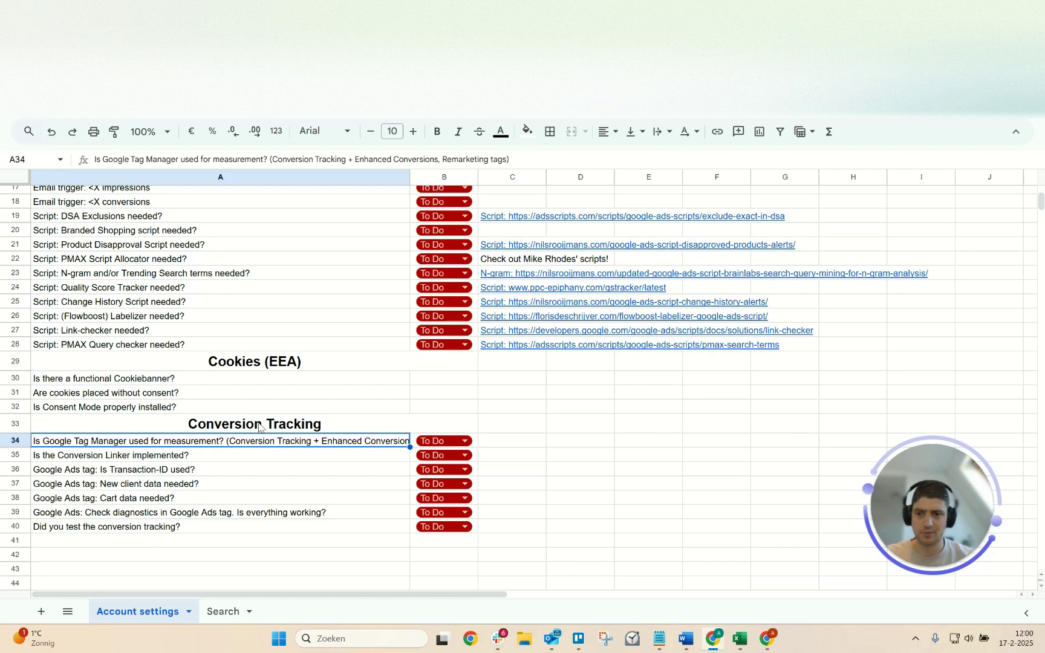
click(147, 469)
click(145, 456)
key(Down)
key(Down)
key(Down)
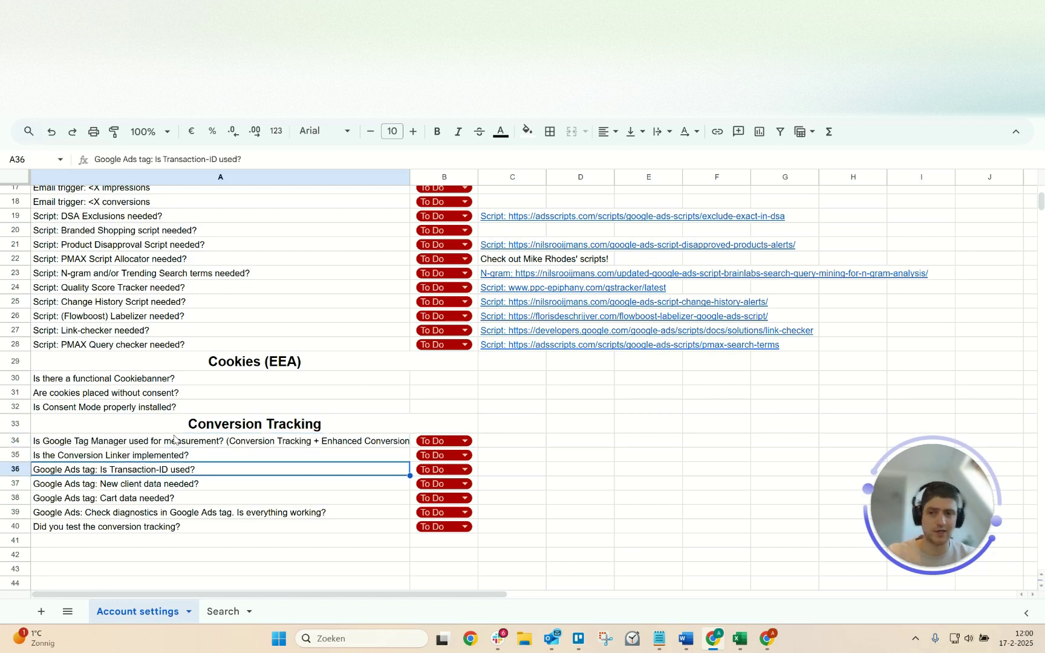
drag(147, 489, 144, 495)
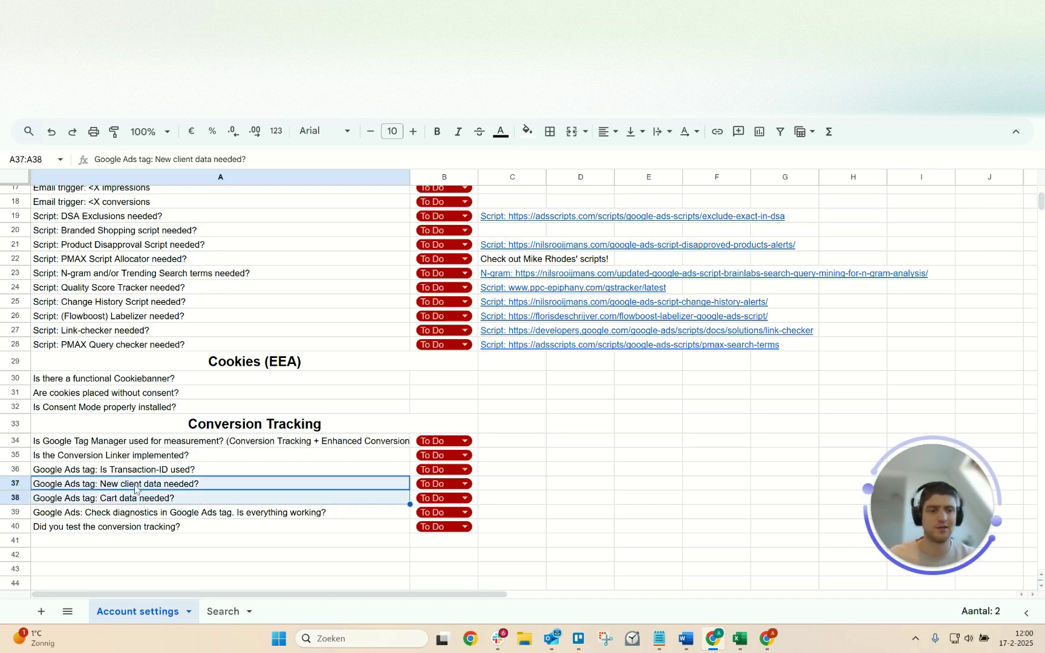
click(128, 518)
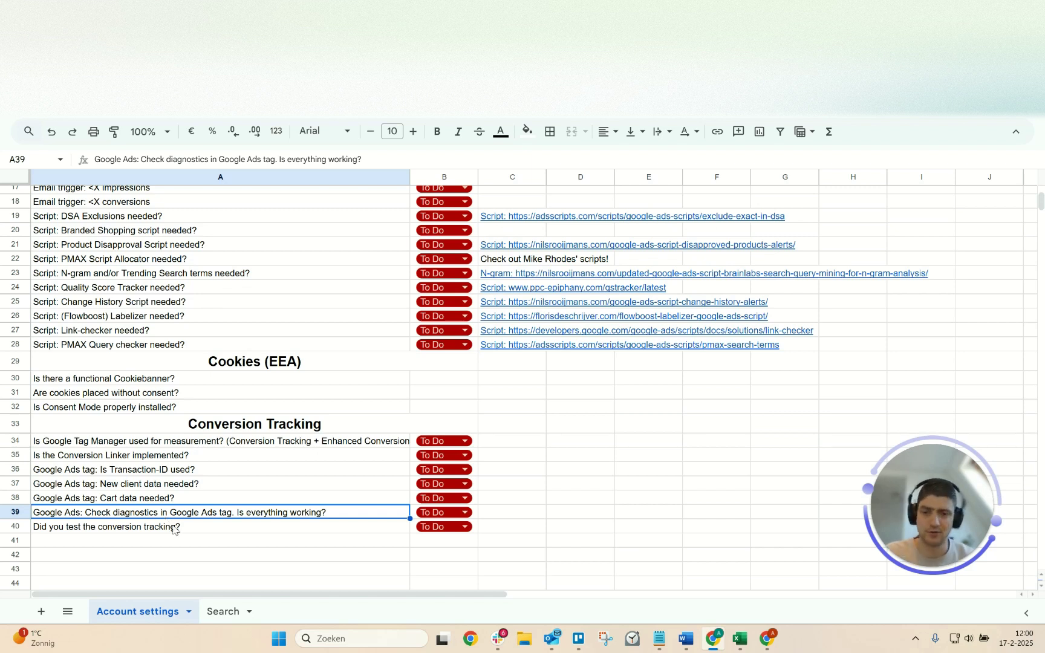
click(145, 530)
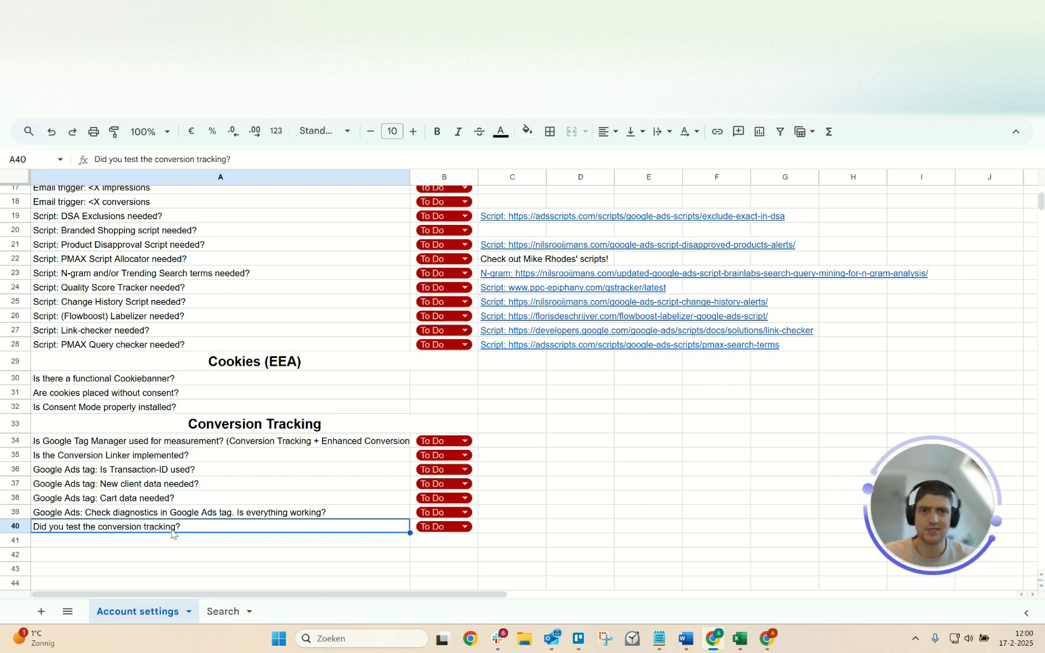
Switch to the Search sheet and skim its checklist sections from General through Budget.
click(223, 612)
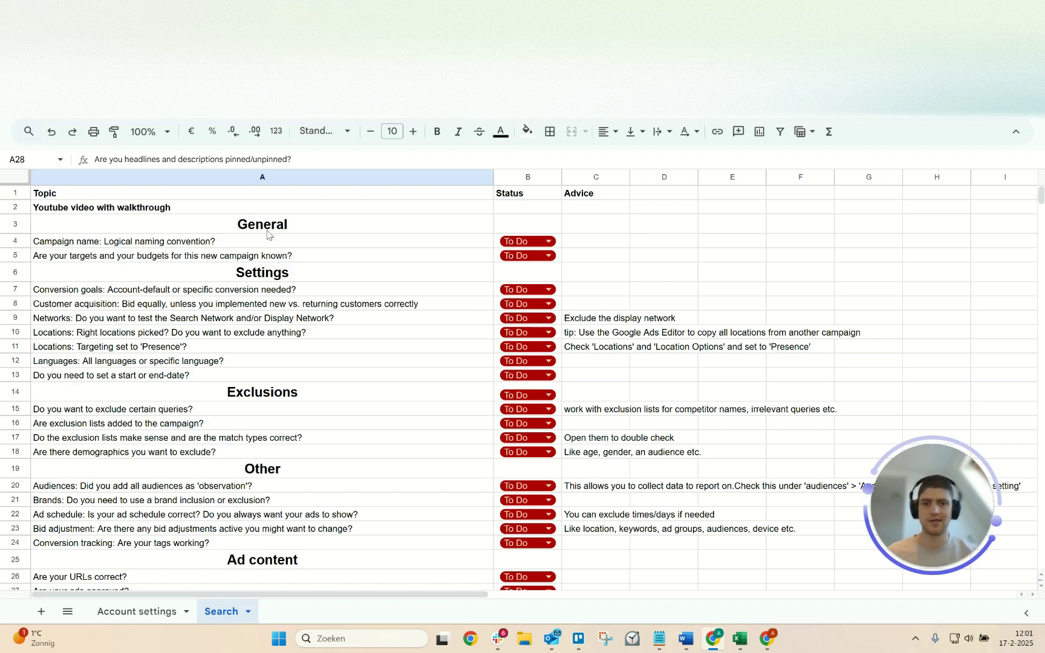
click(264, 277)
click(271, 397)
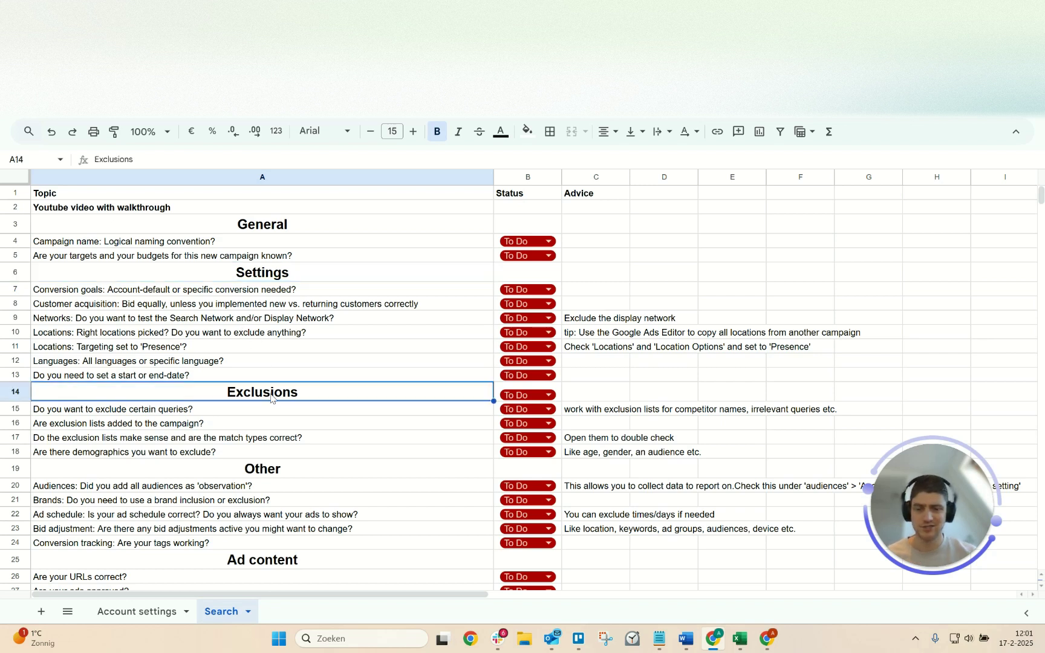
scroll(264, 478, down, 8)
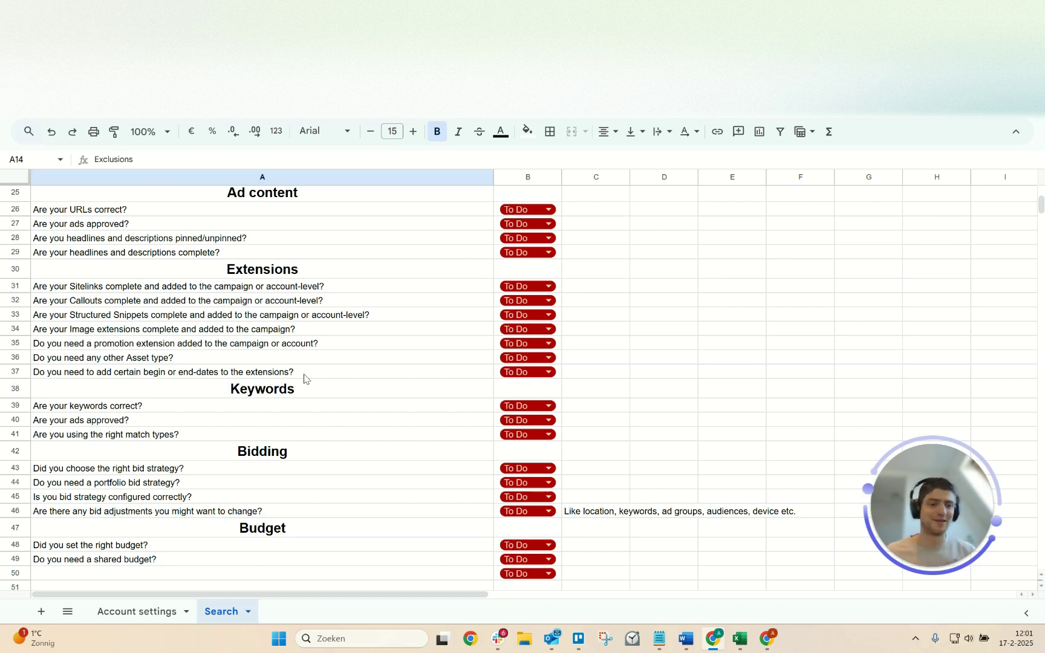
scroll(304, 379, up, 8)
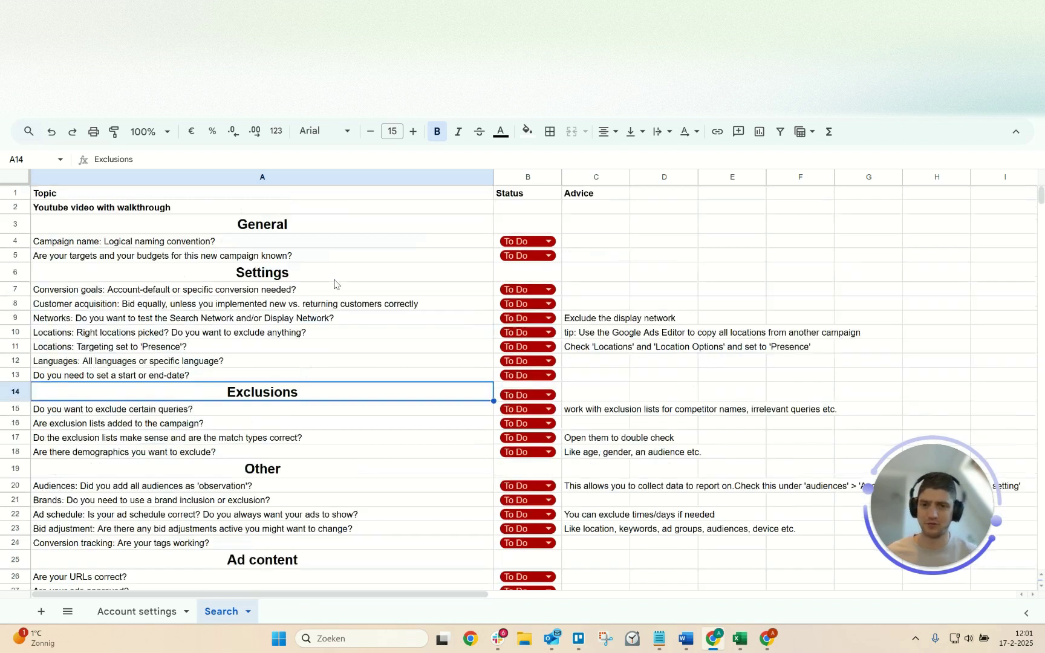
Review the General and Settings checks, from the campaign naming convention through the start or end date.
click(192, 242)
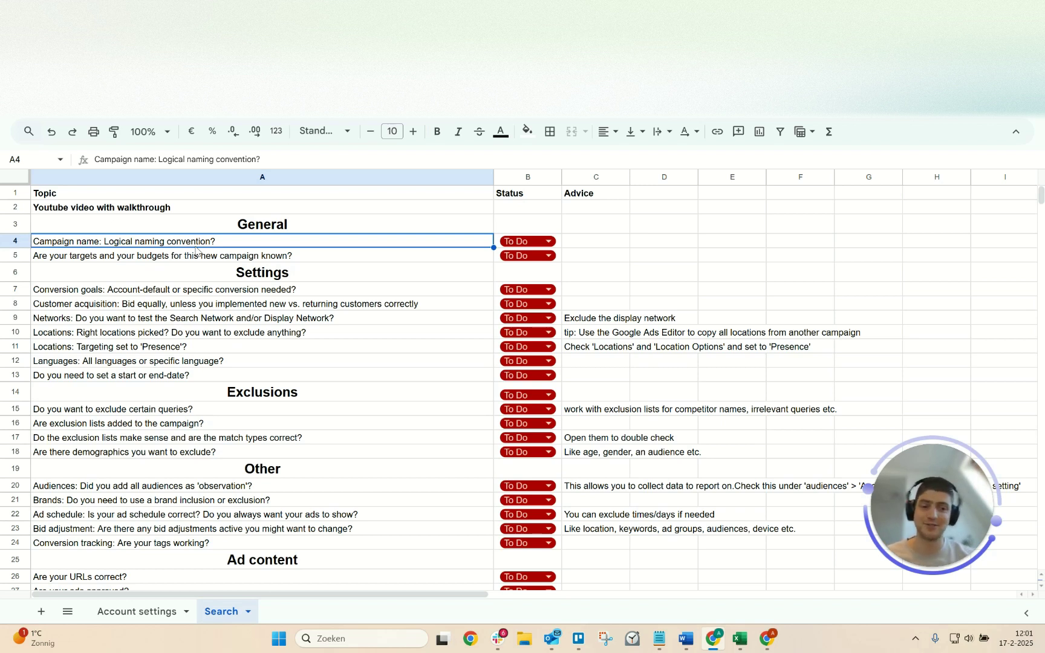
click(228, 257)
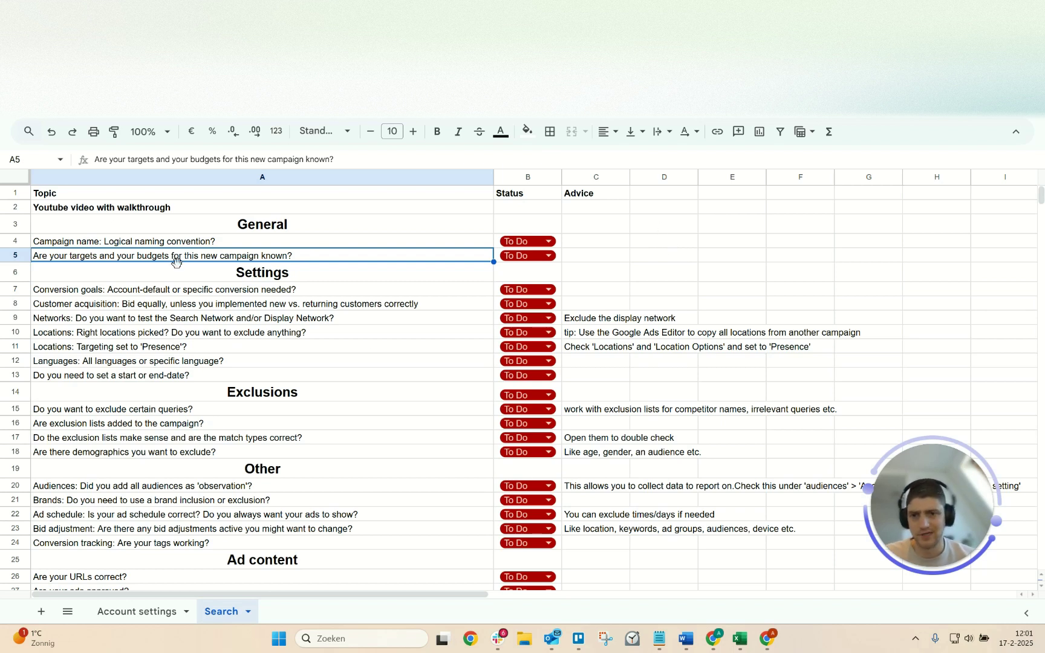
click(185, 290)
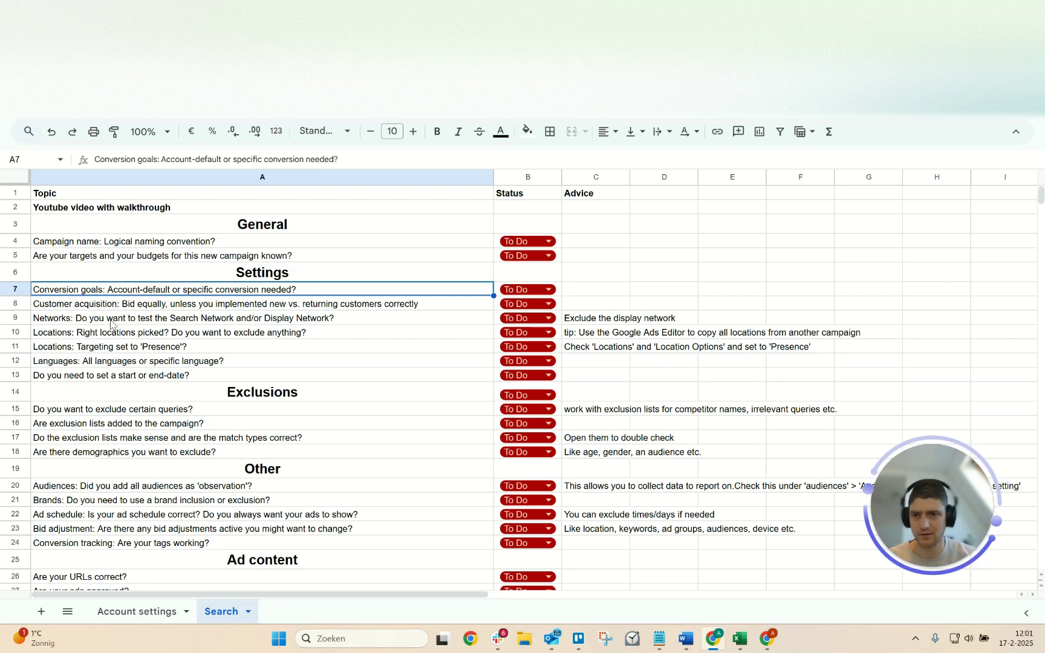
click(113, 320)
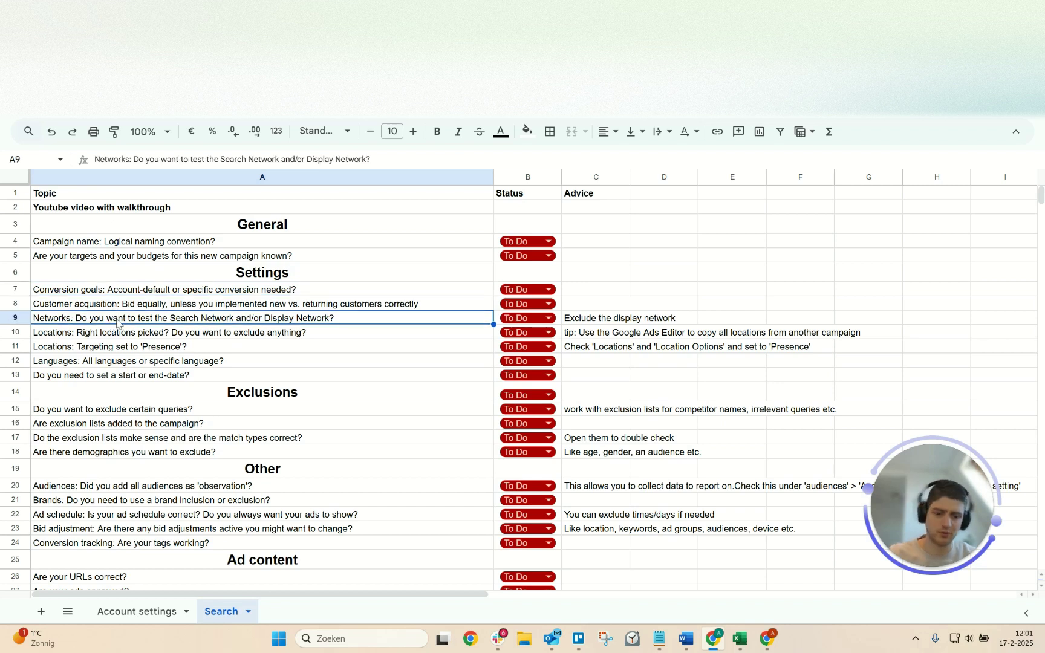
key(Down)
key(Down)
key(Down)
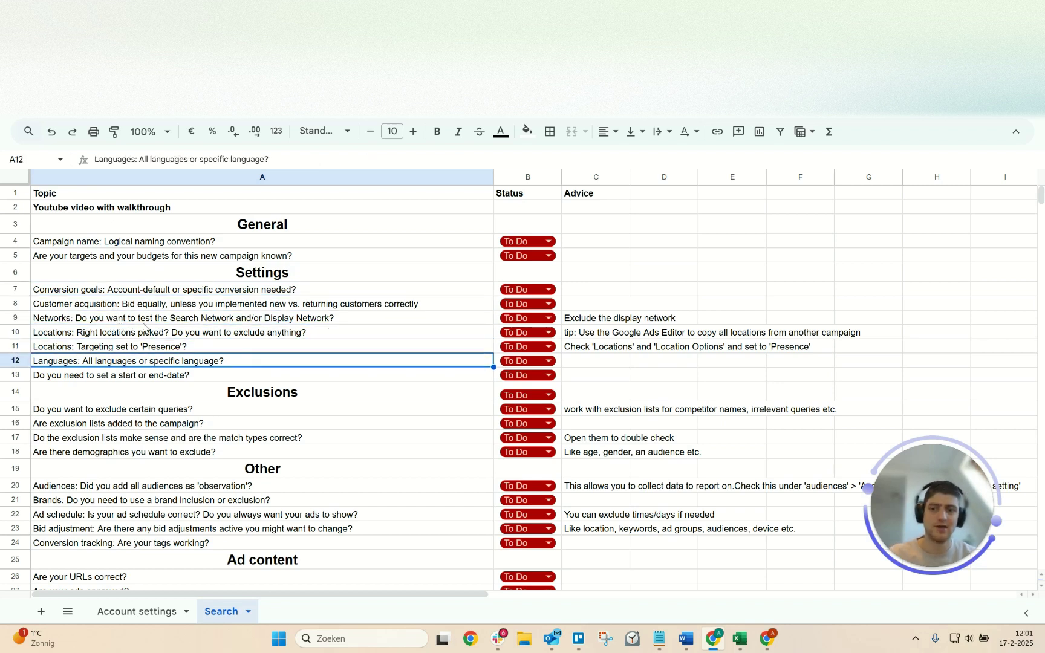
click(187, 379)
Switch to the test campaign's settings in Google Ads and inspect its conversion goals and networks without changing them.
key(ctrl+Tab)
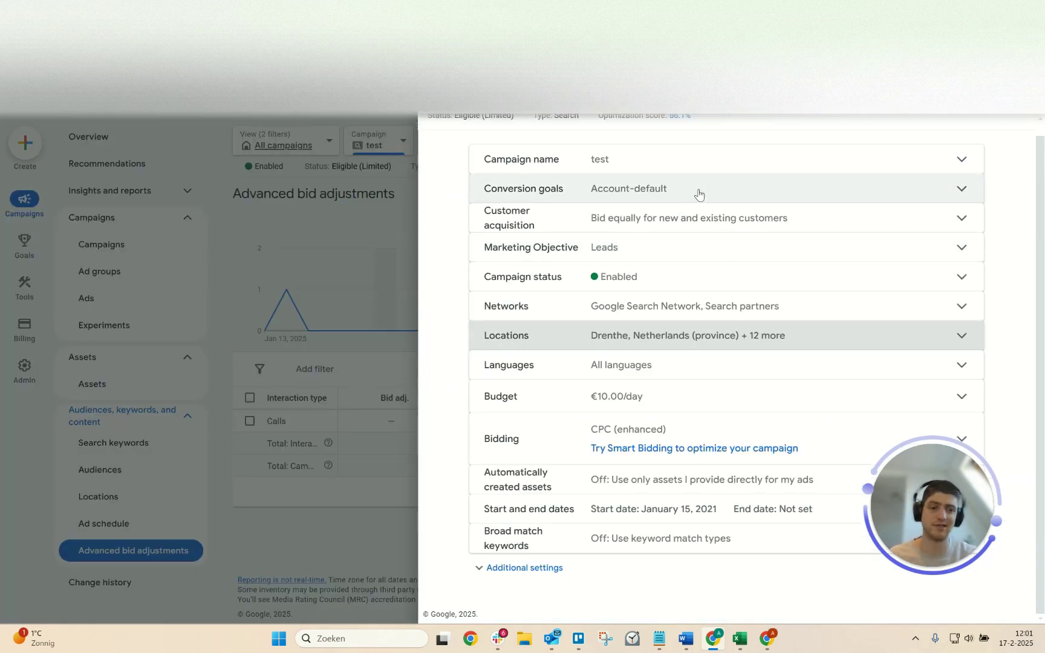
click(647, 189)
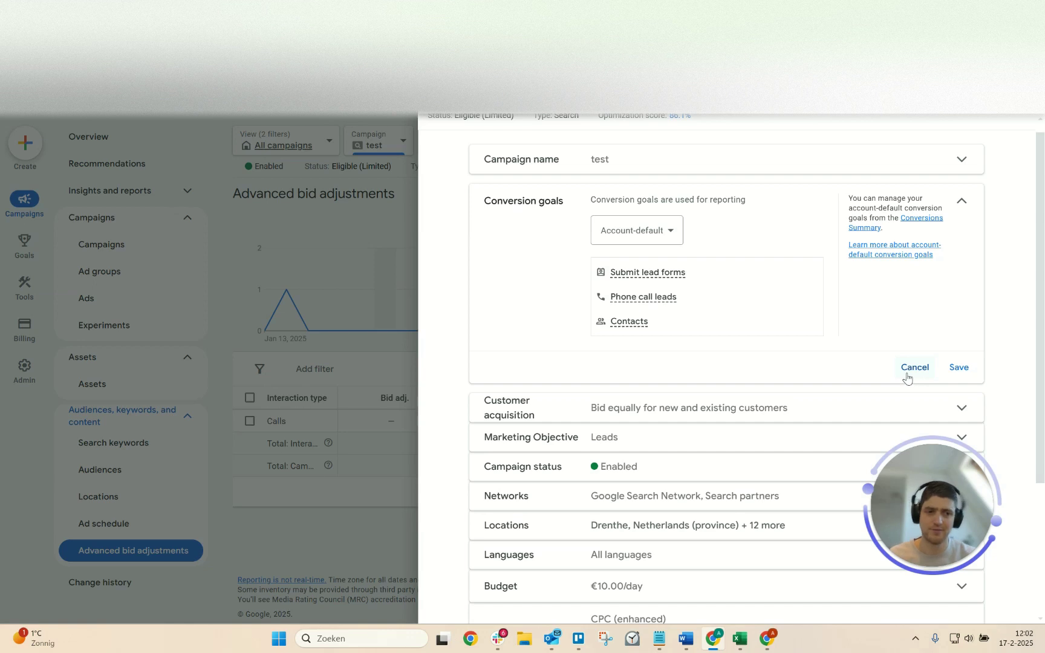
click(917, 369)
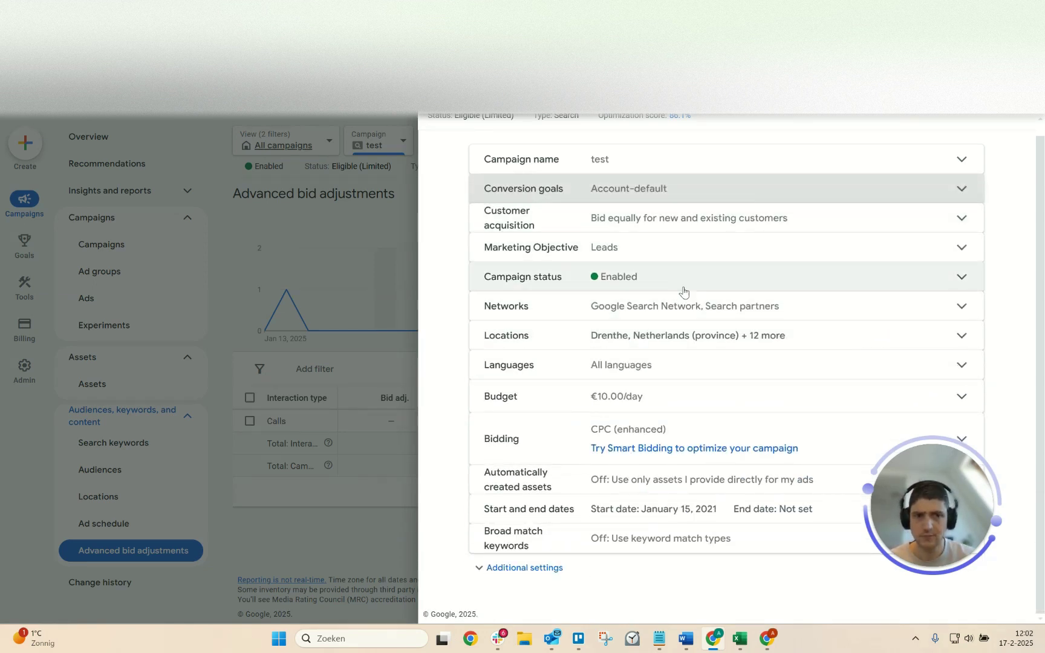
click(667, 307)
click(962, 318)
Inspect the test campaign's locations, including the Presence location option, and its languages without changing them.
click(640, 336)
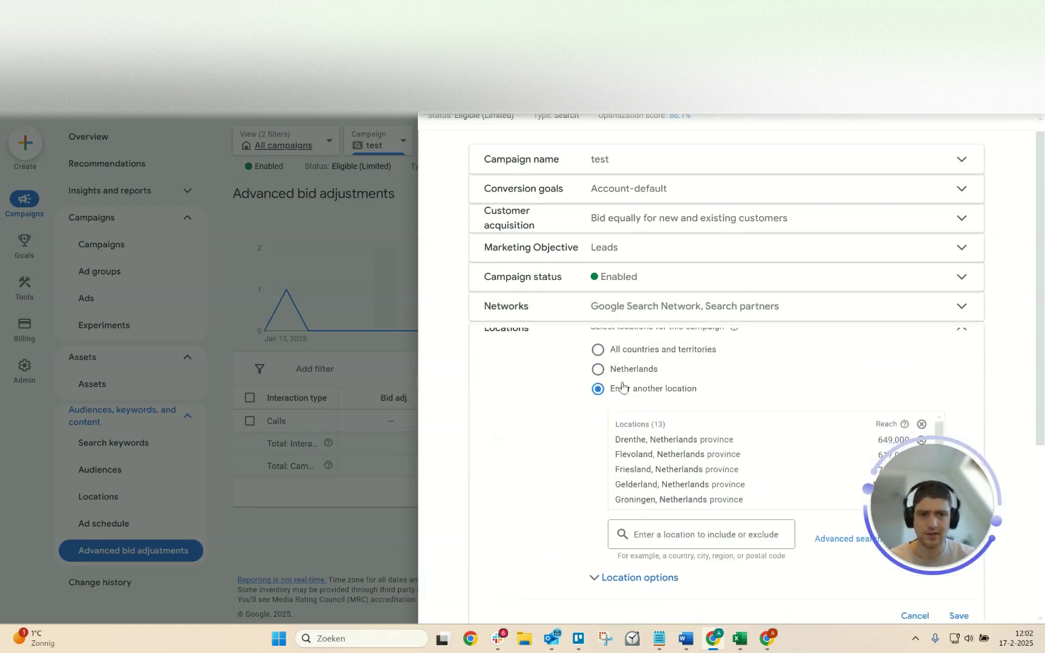
scroll(643, 535, down, 1)
scroll(643, 535, down, 2)
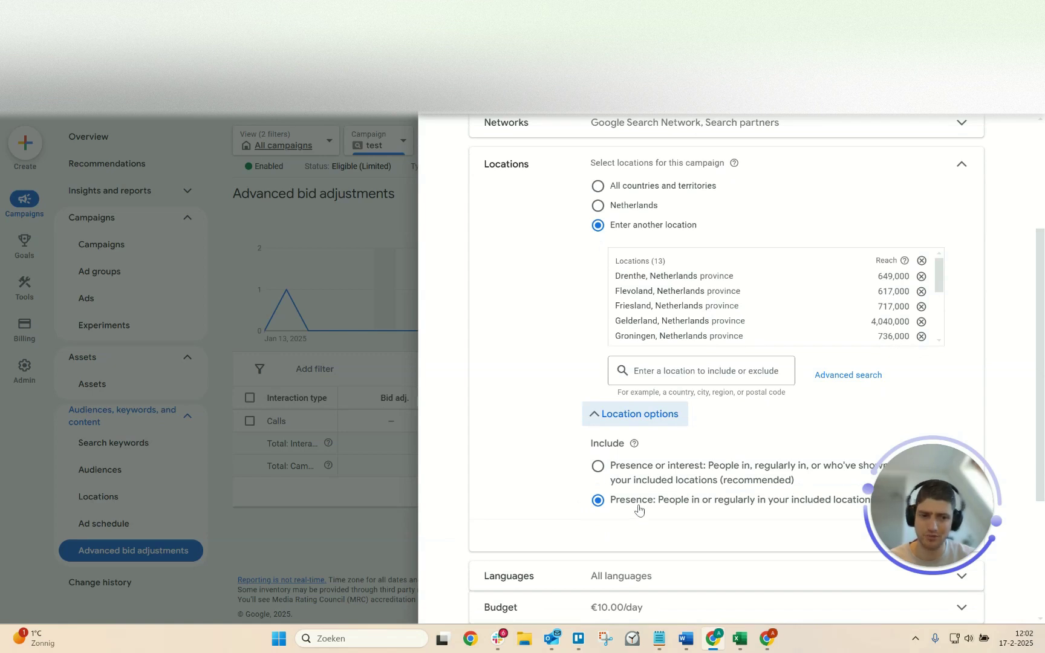
drag(937, 500, 971, 540)
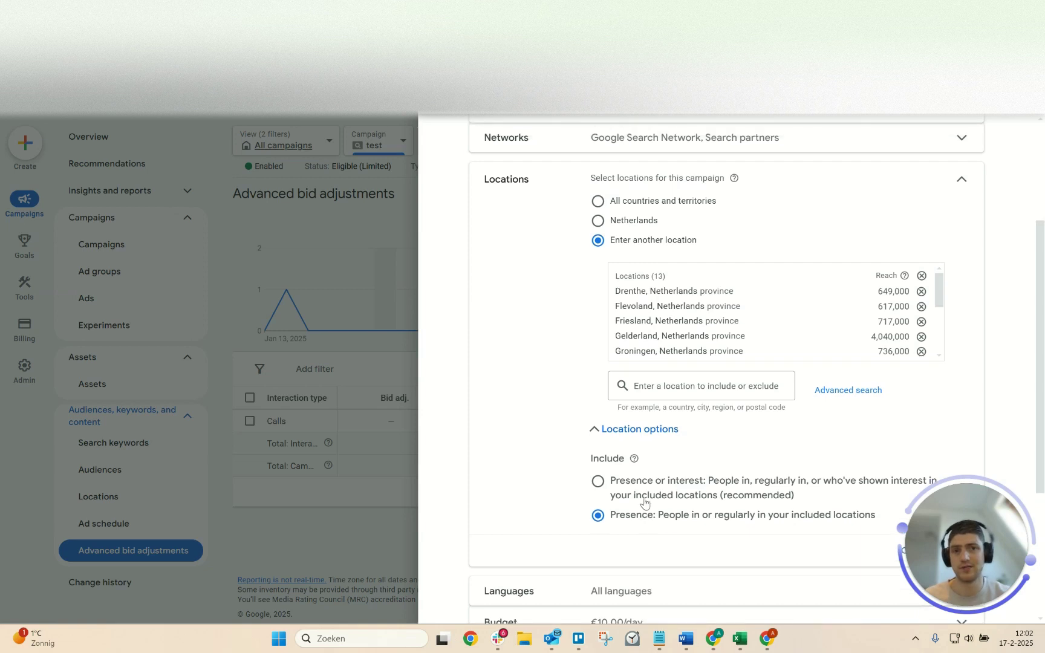
scroll(788, 359, up, 1)
click(962, 228)
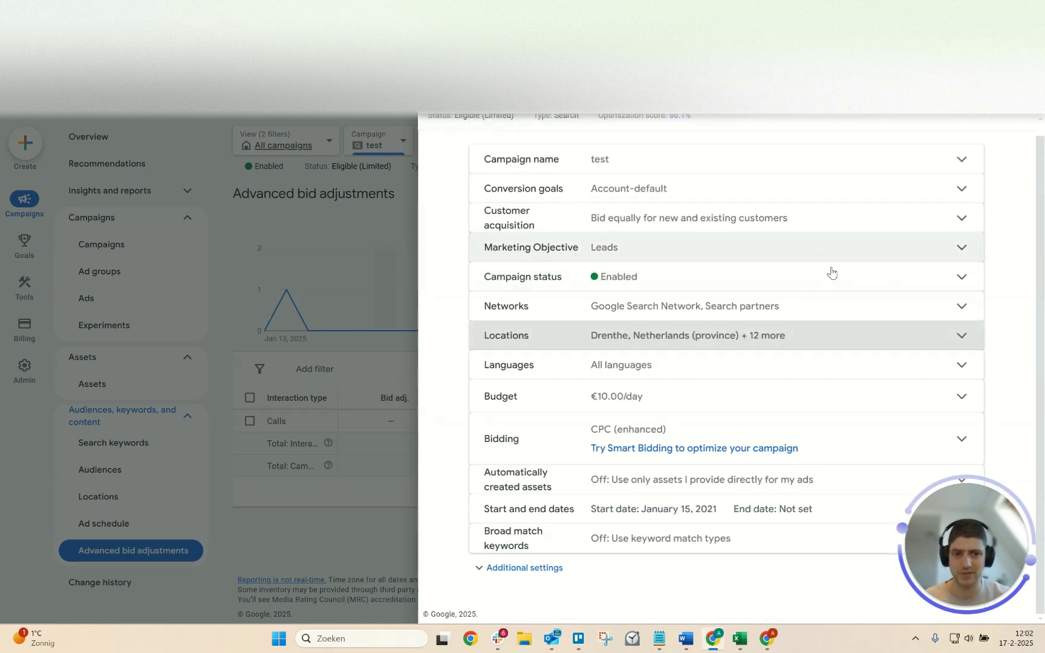
click(618, 365)
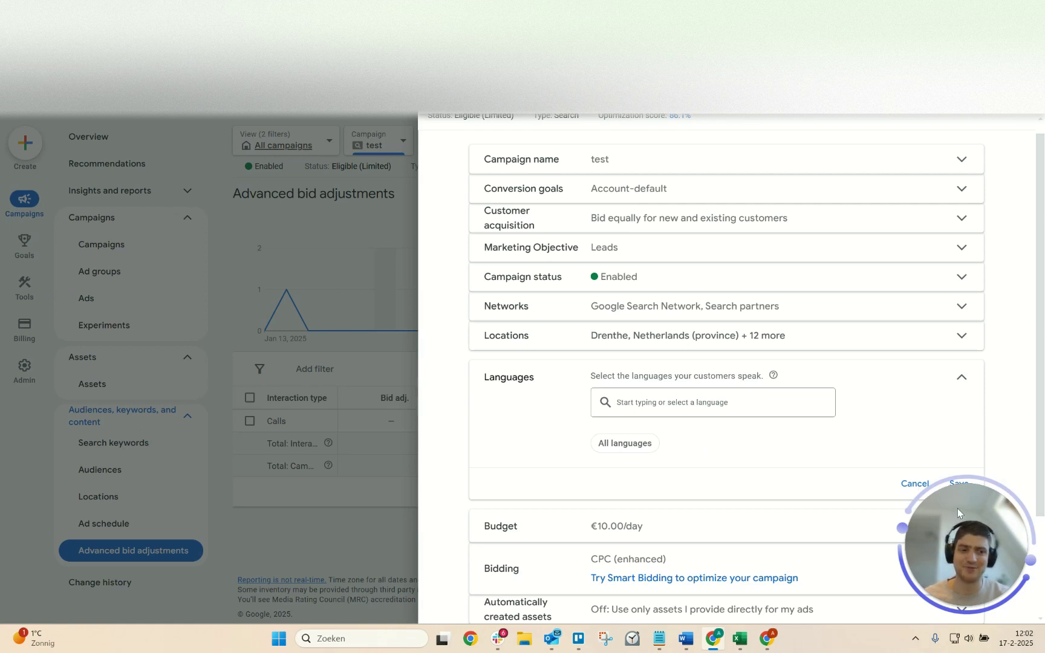
click(915, 484)
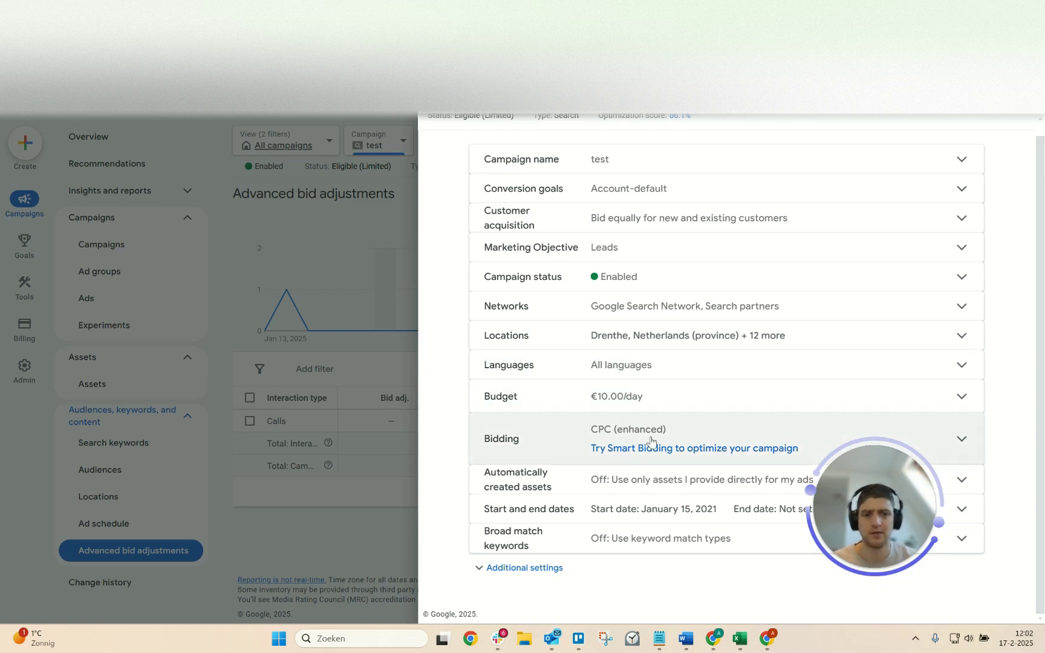
Return to the Search checklist and review the Exclusions checks on queries, exclusion lists, match types and demographics.
key(alt+Tab)
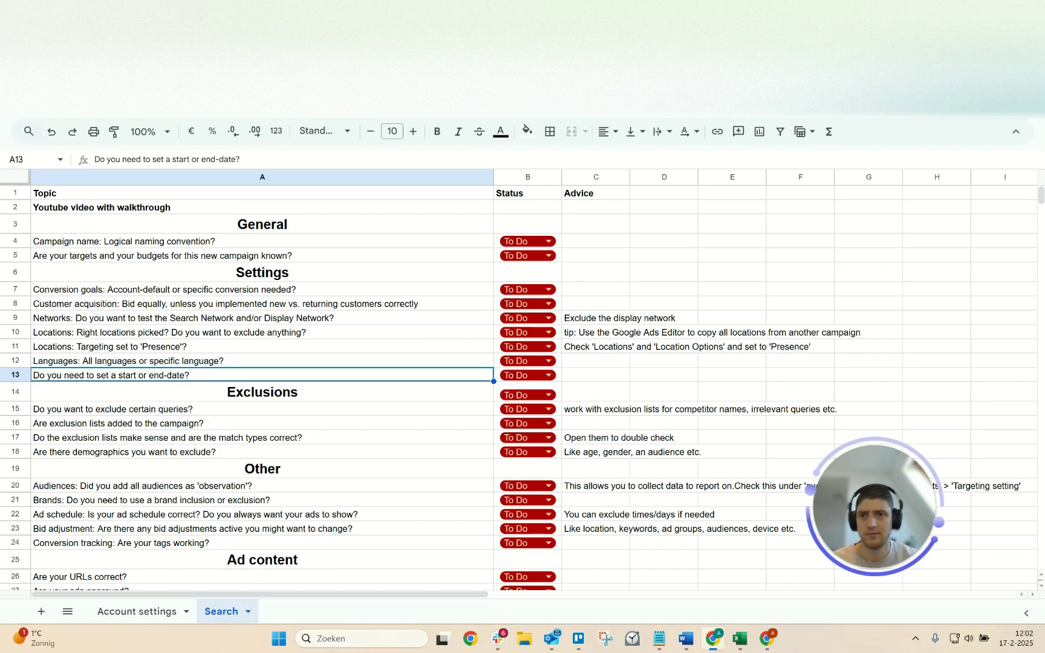
click(242, 410)
scroll(266, 417, down, 2)
key(Down)
click(200, 349)
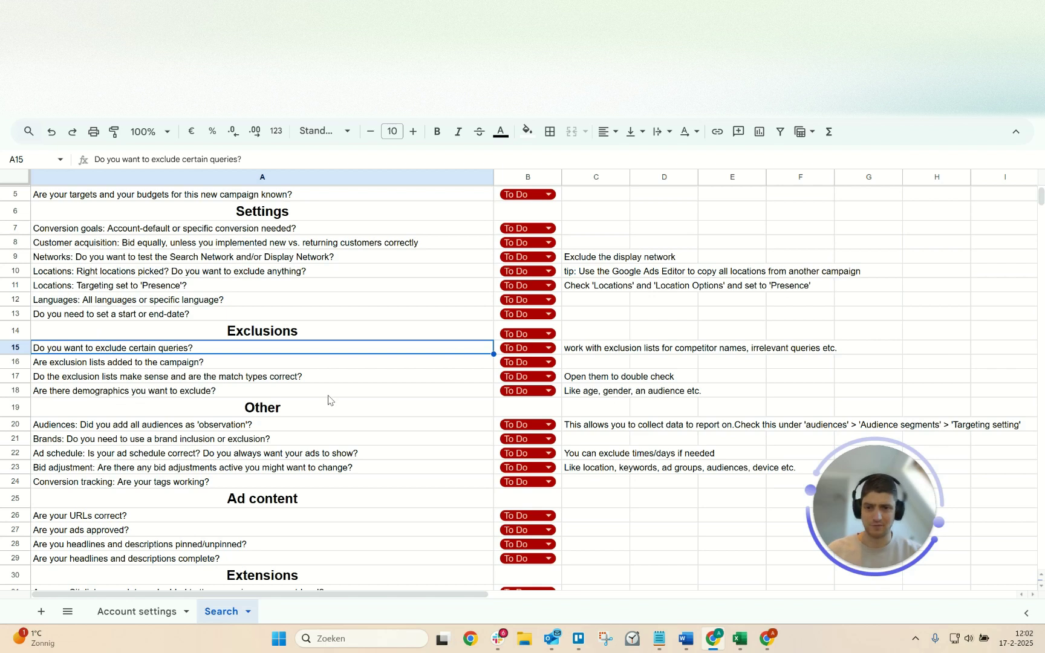
click(201, 358)
key(Down)
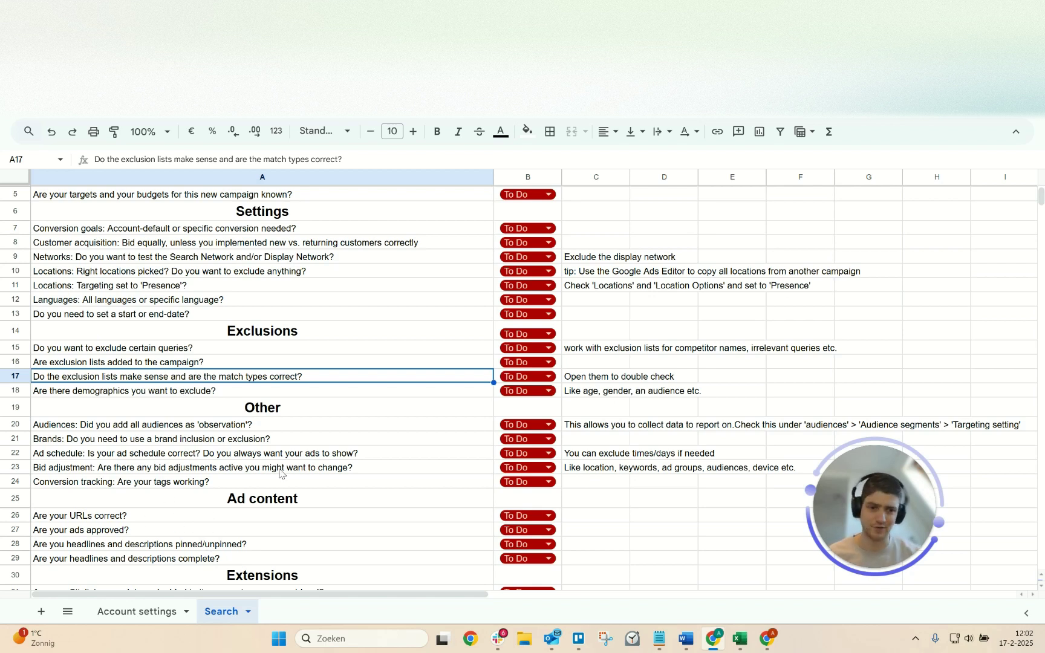
drag(104, 383, 112, 394)
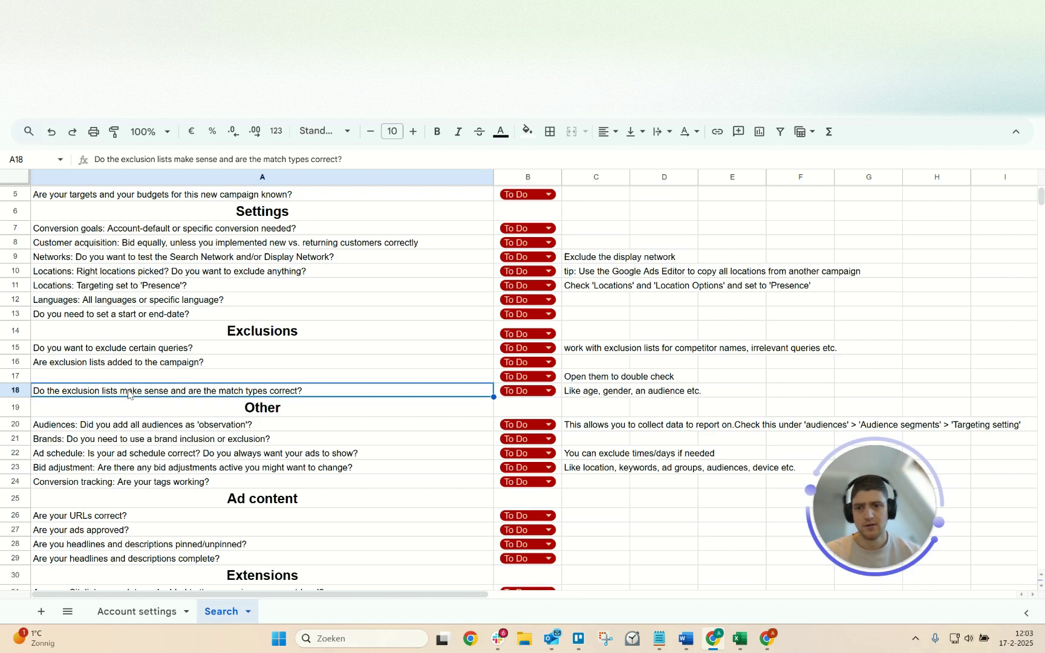
key(ctrl+z)
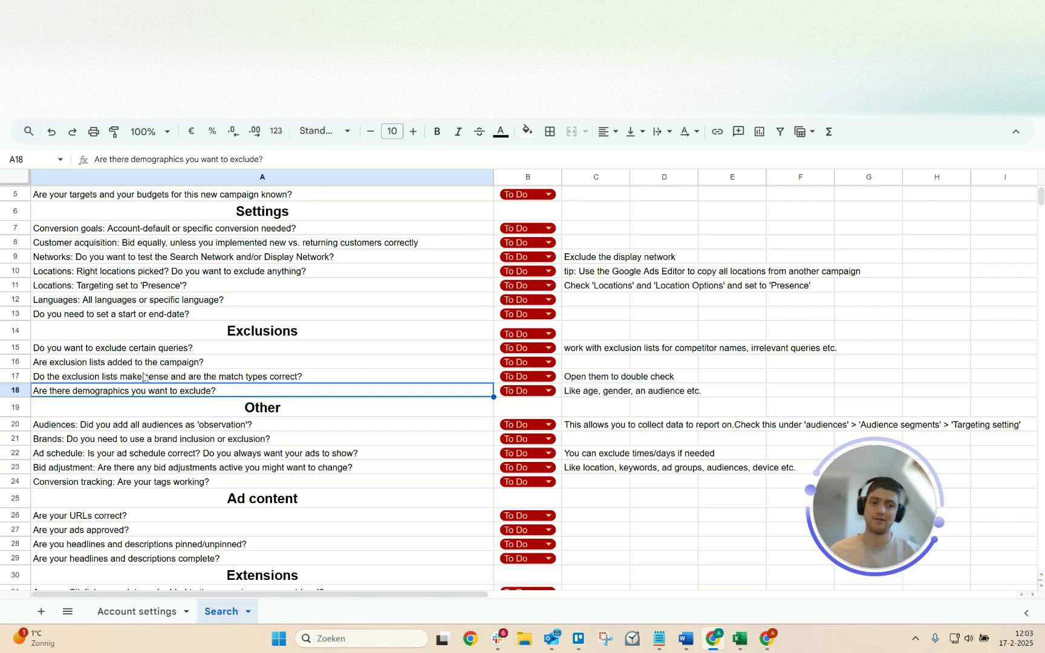
Review the Other section's checks on audiences, brands, ad schedule, bid adjustments and conversion tracking.
scroll(2, 468, down, 1)
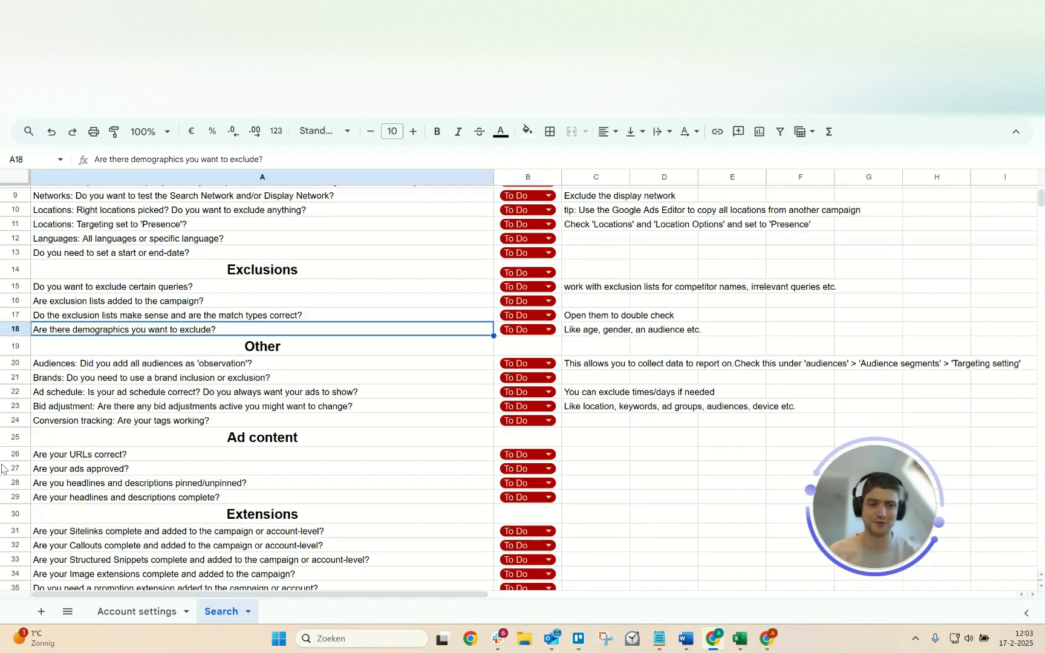
click(267, 366)
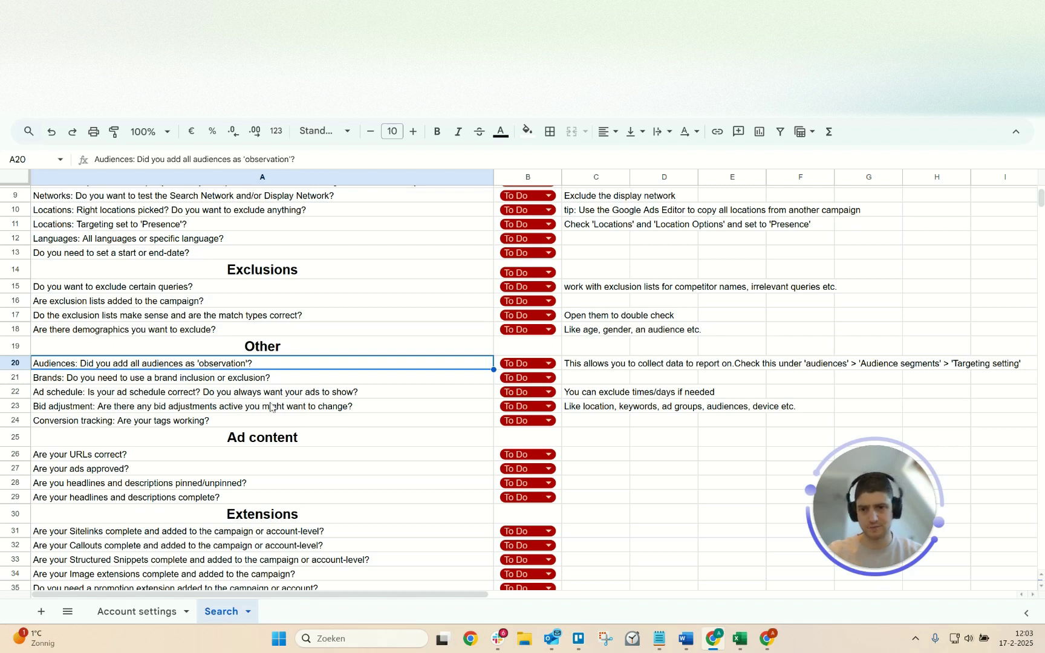
key(Down)
key(Down)
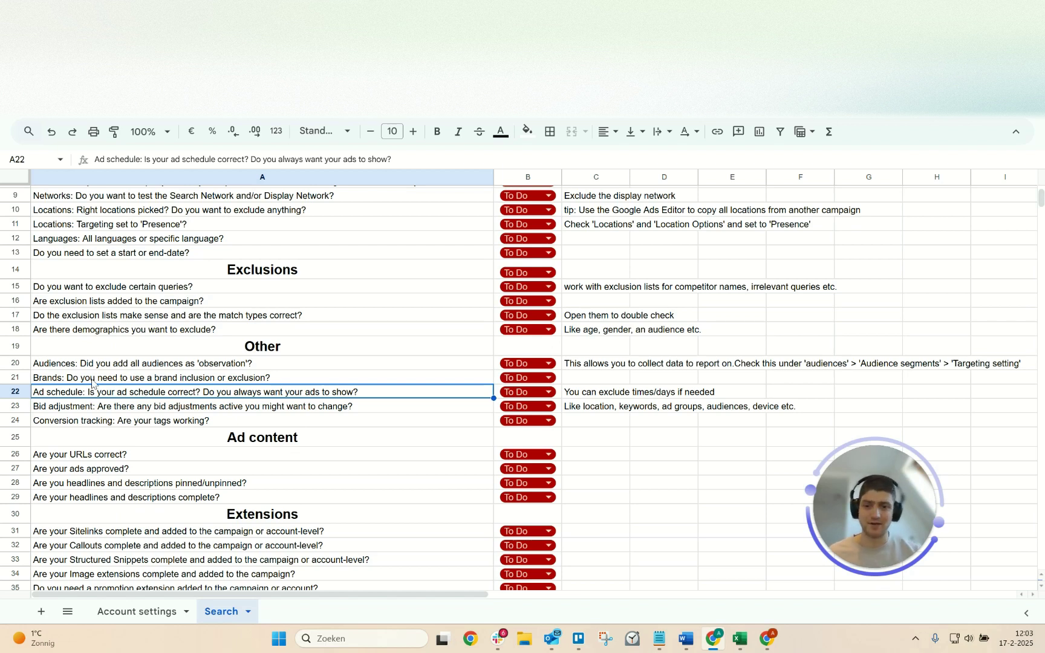
click(124, 407)
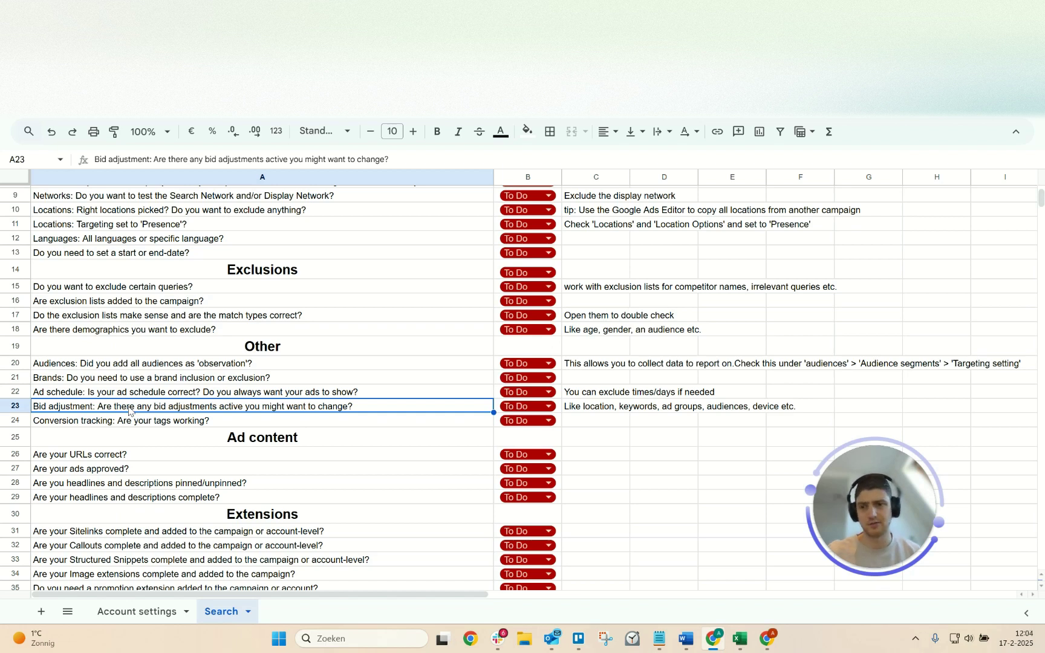
key(Down)
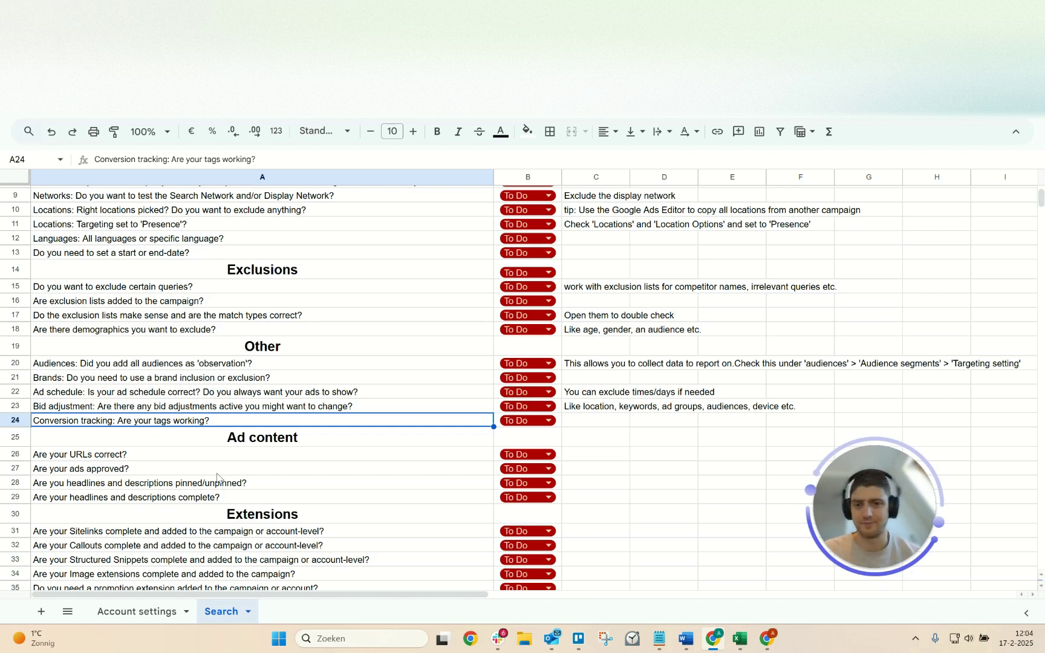
Review the Ad content checks on URLs, ad approval, and headlines and descriptions.
scroll(223, 478, down, 3)
click(112, 334)
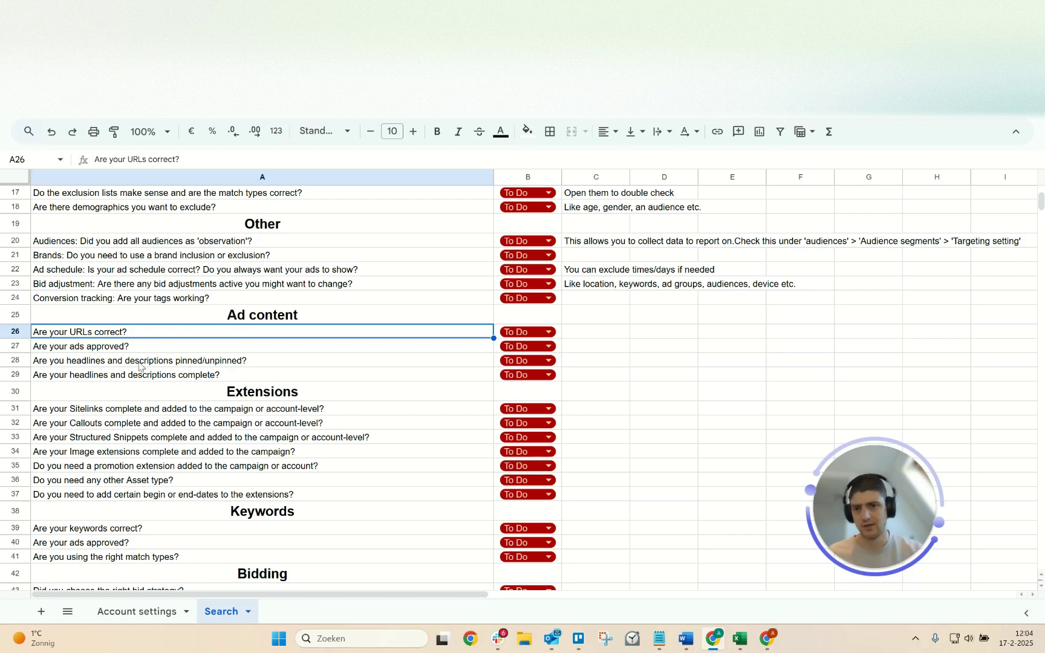
click(126, 362)
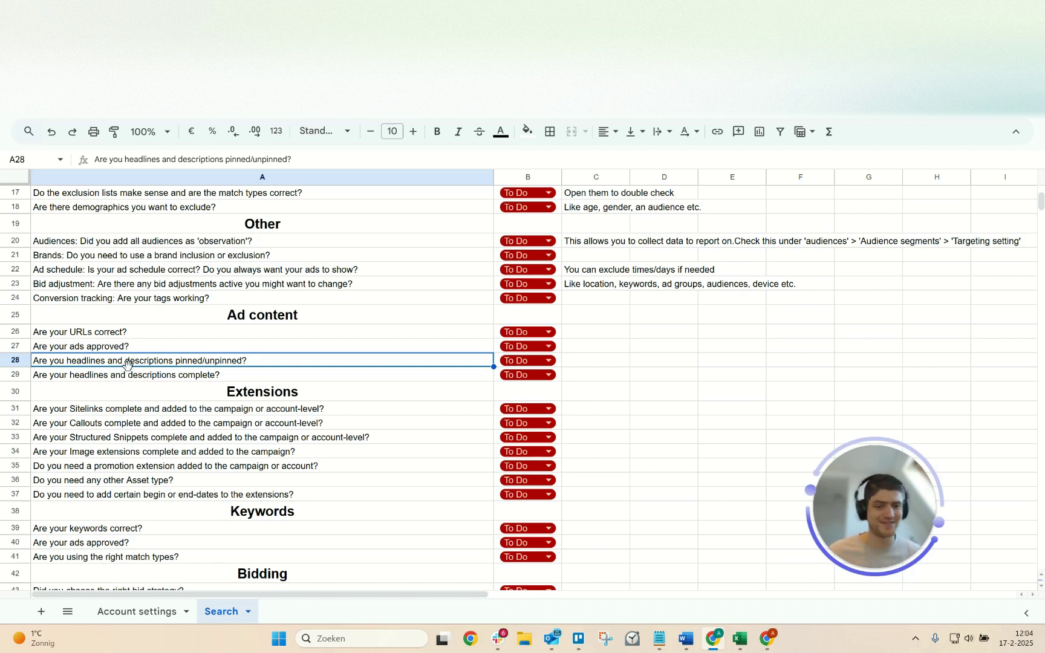
Review the Extensions checks on sitelinks, callouts, structured snippets, images, promotions, other asset types and begin or end dates.
scroll(242, 375, down, 2)
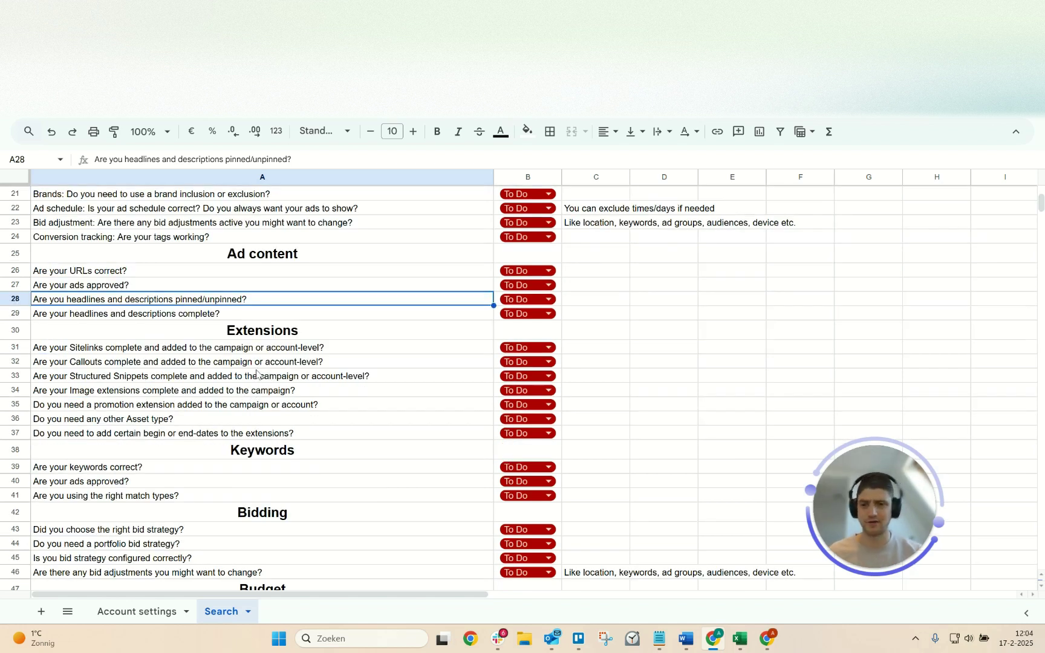
scroll(225, 381, down, 2)
click(257, 267)
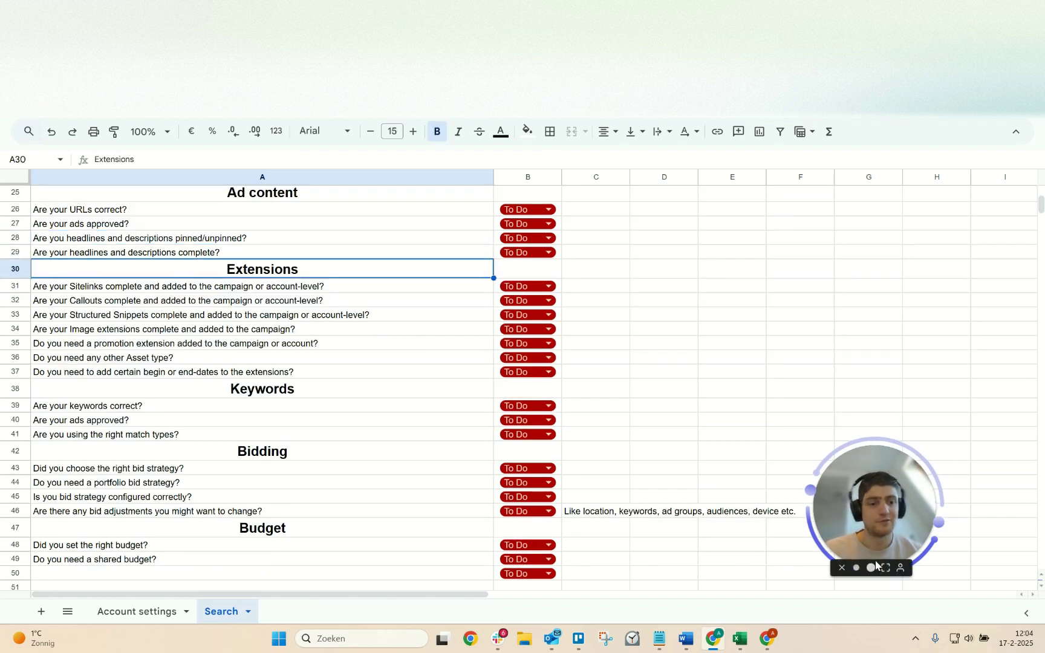
drag(879, 495, 862, 315)
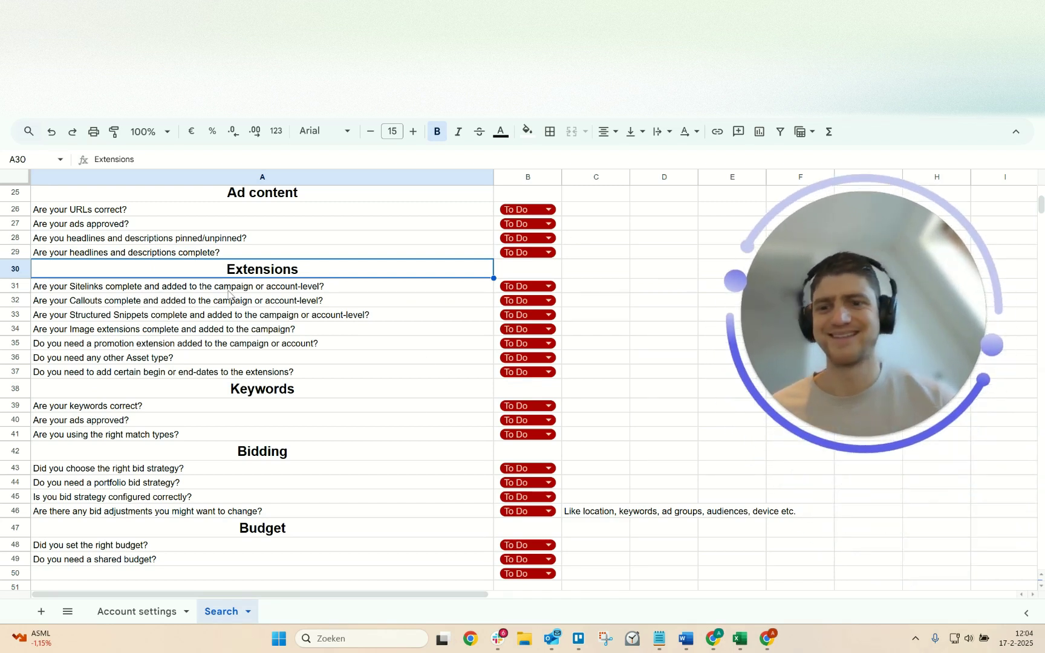
key(Down)
key(Down)
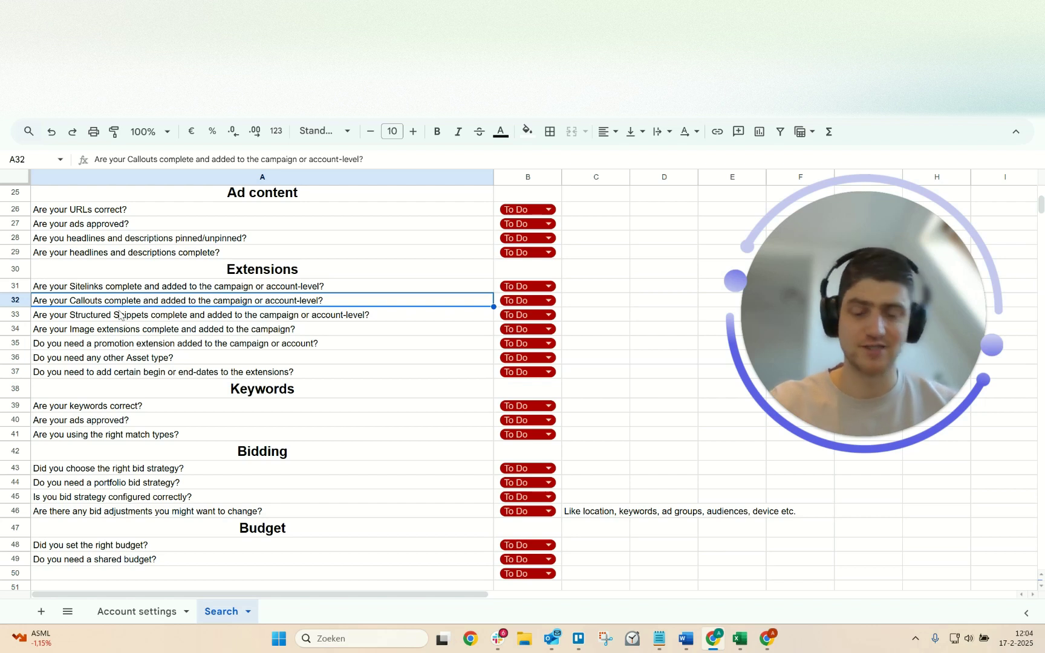
key(Down)
key(Down)
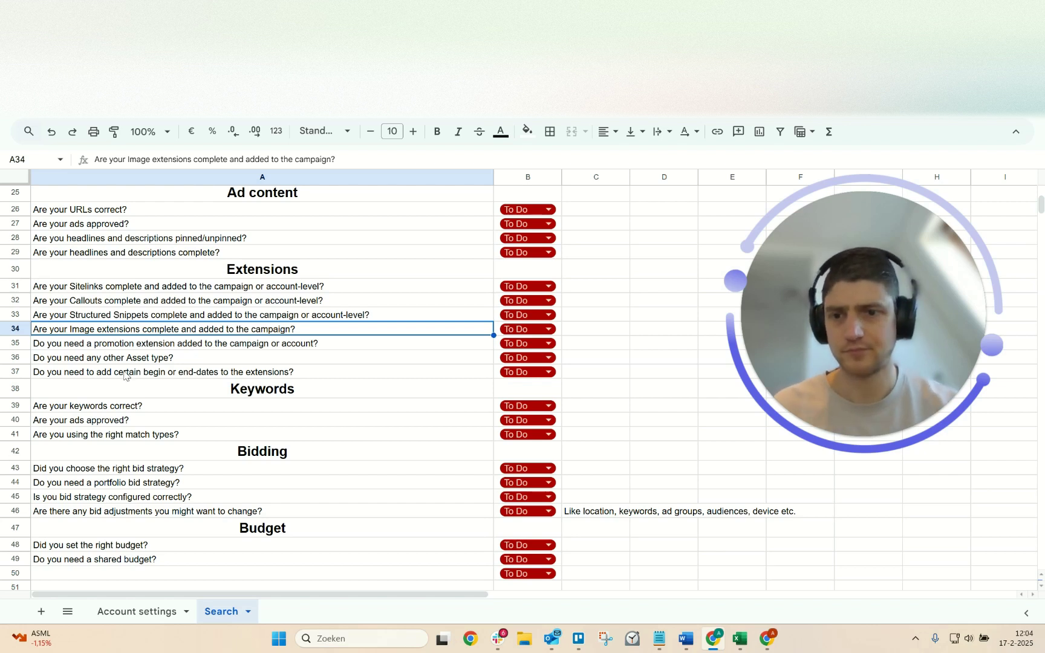
key(Down)
key(Down)
key(Down)
In the Keywords section, correct the duplicated ad approval question in A40 to read "Are your keywords approved?".
scroll(121, 339, down, 2)
key(Down)
key(Down)
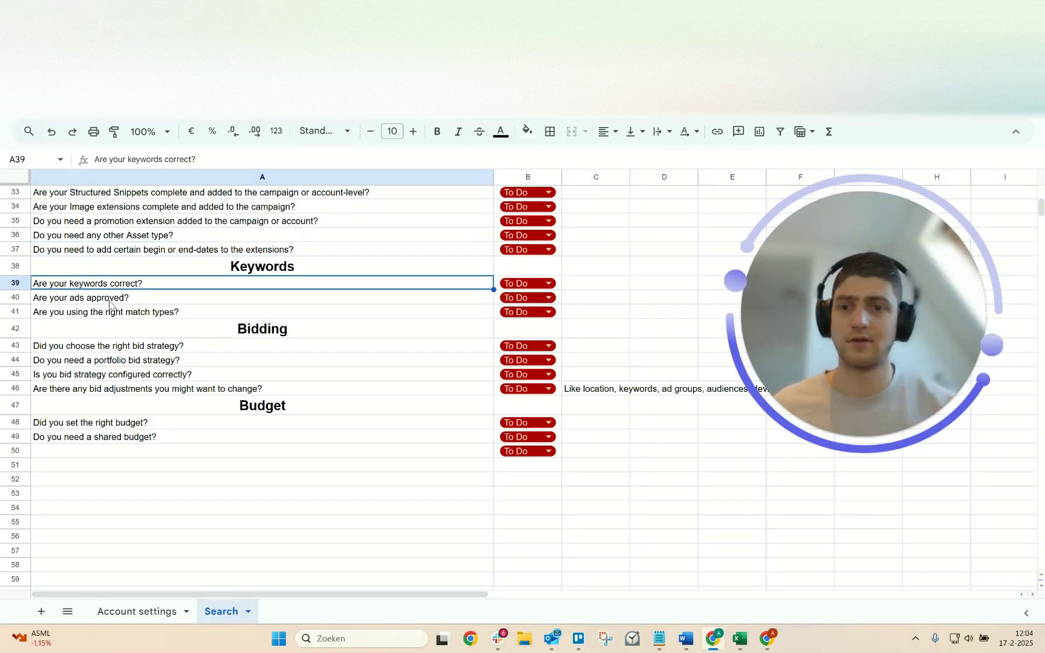
click(110, 302)
double_click(100, 297)
double_click(75, 297)
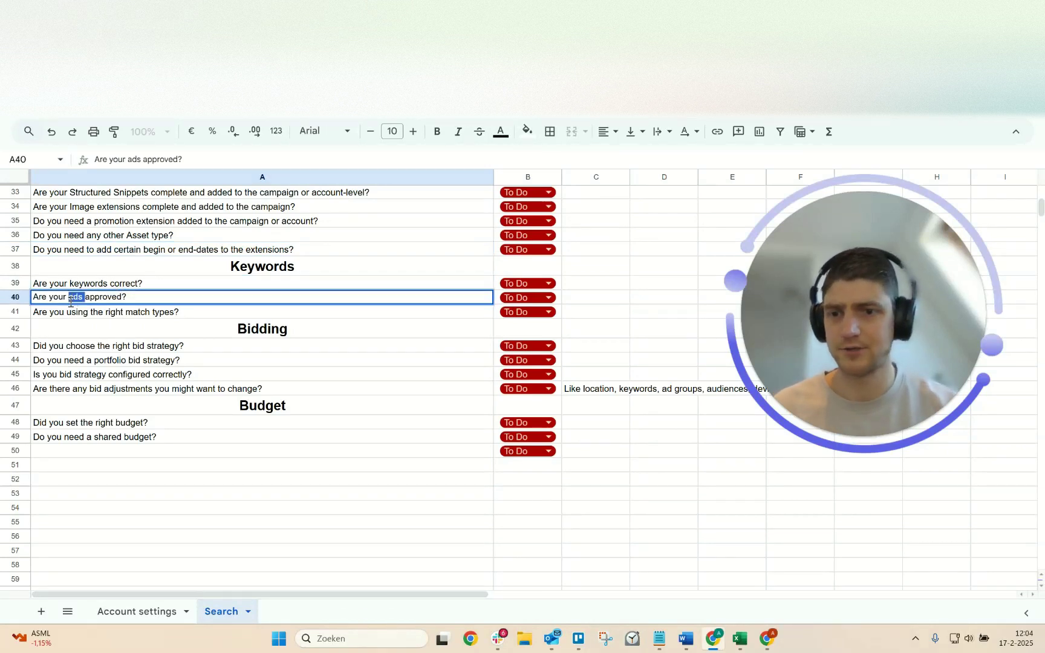
text(keywrods)
key(BackSpace)
key(BackSpace)
key(BackSpace)
key(BackSpace)
text(ods)
key(Return)
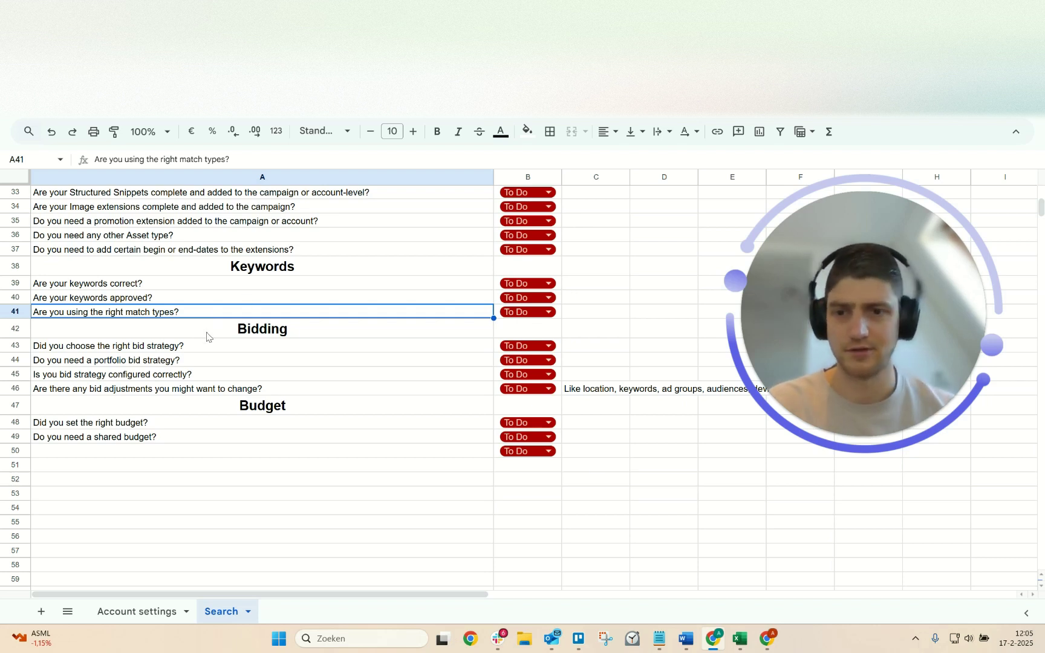
Review the Bidding checks on bid strategy and portfolio strategy, and the Budget checks on the right budget and shared budget.
click(141, 349)
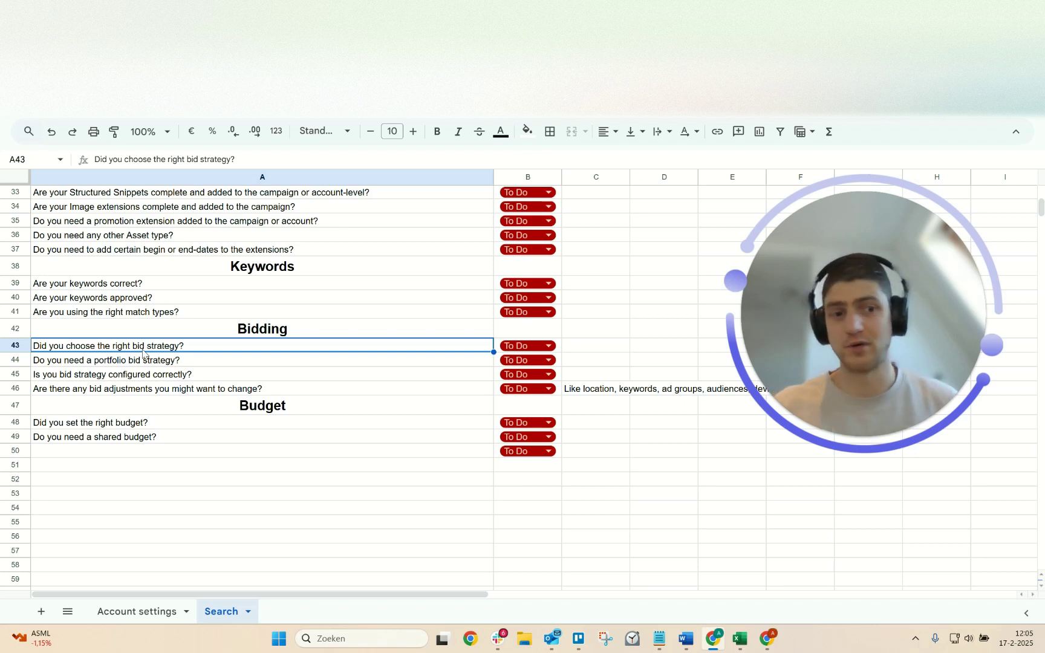
key(Down)
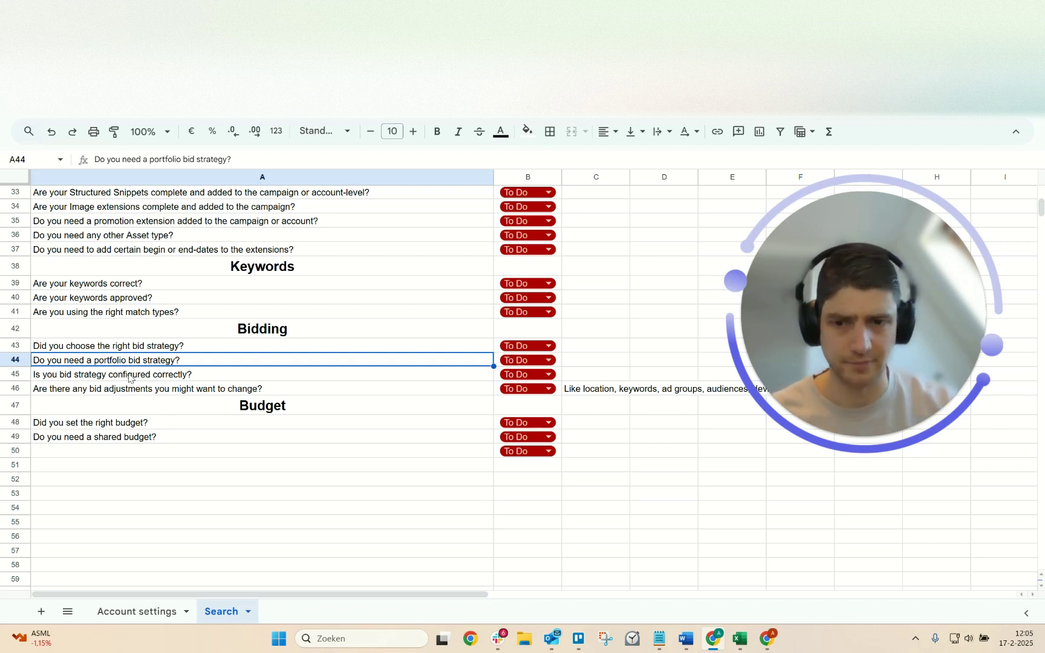
click(155, 437)
click(159, 426)
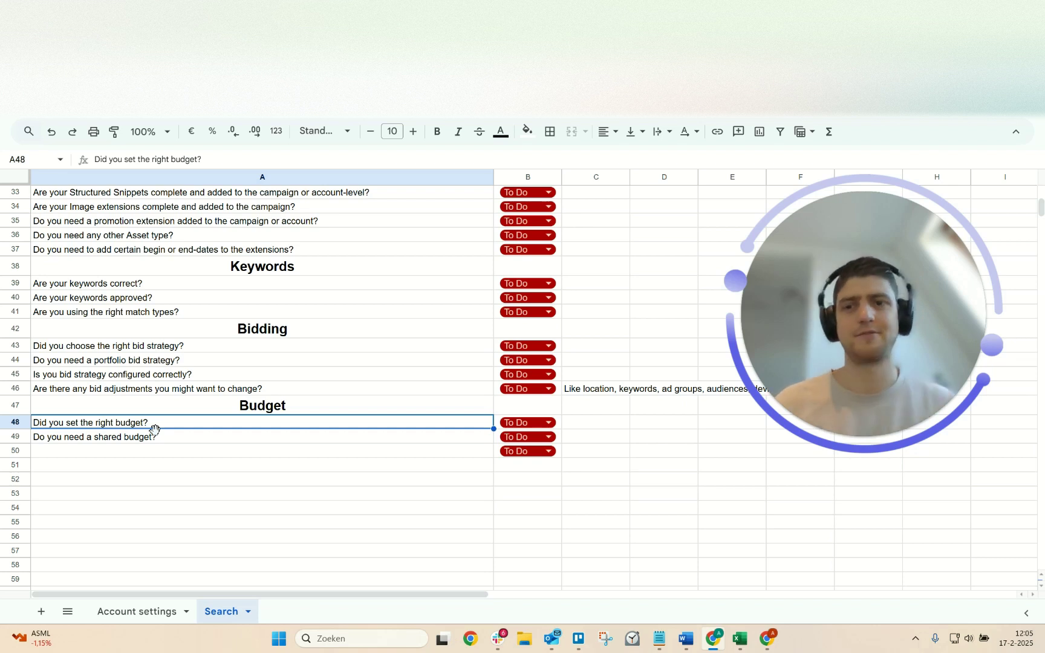
Return to the start of the Search checklist and point out the YouTube walkthrough row and the Languages check.
click(124, 312)
scroll(148, 363, up, 8)
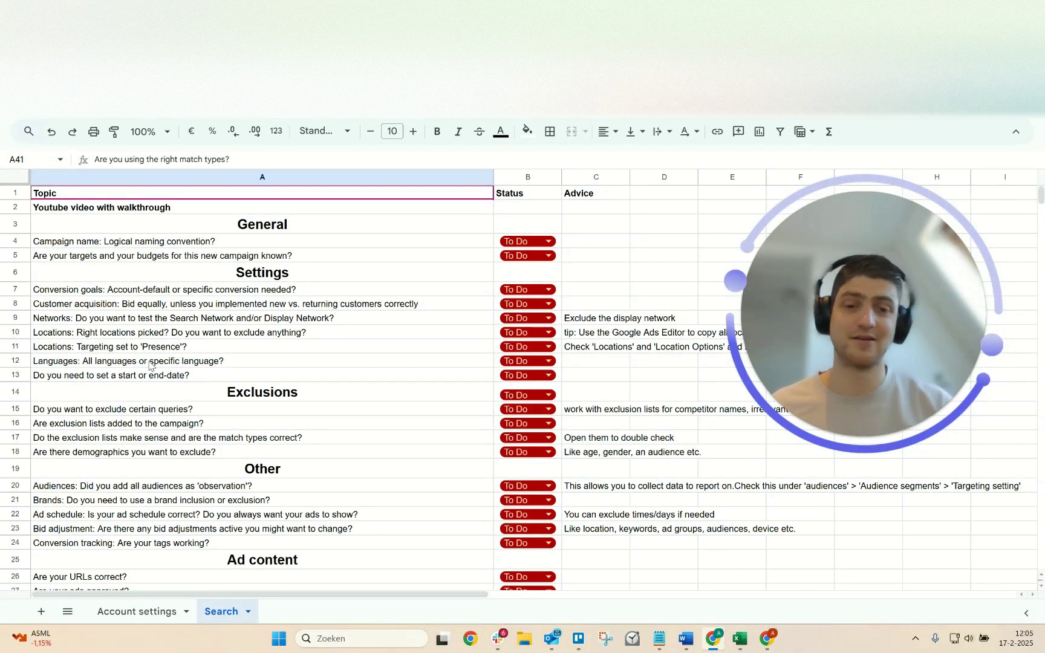
click(182, 206)
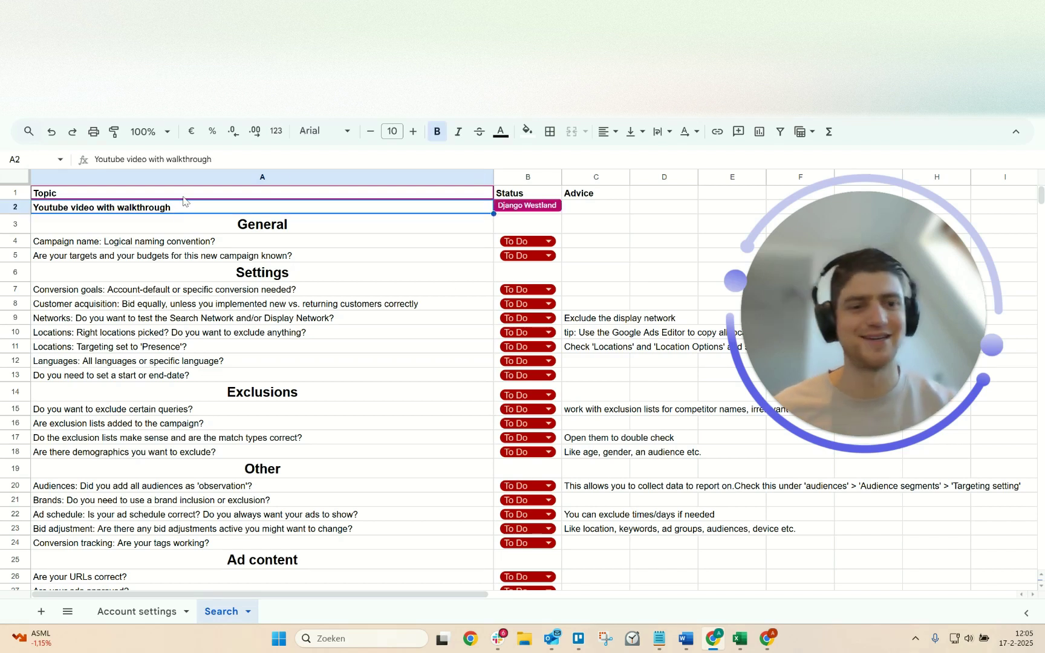
click(249, 361)
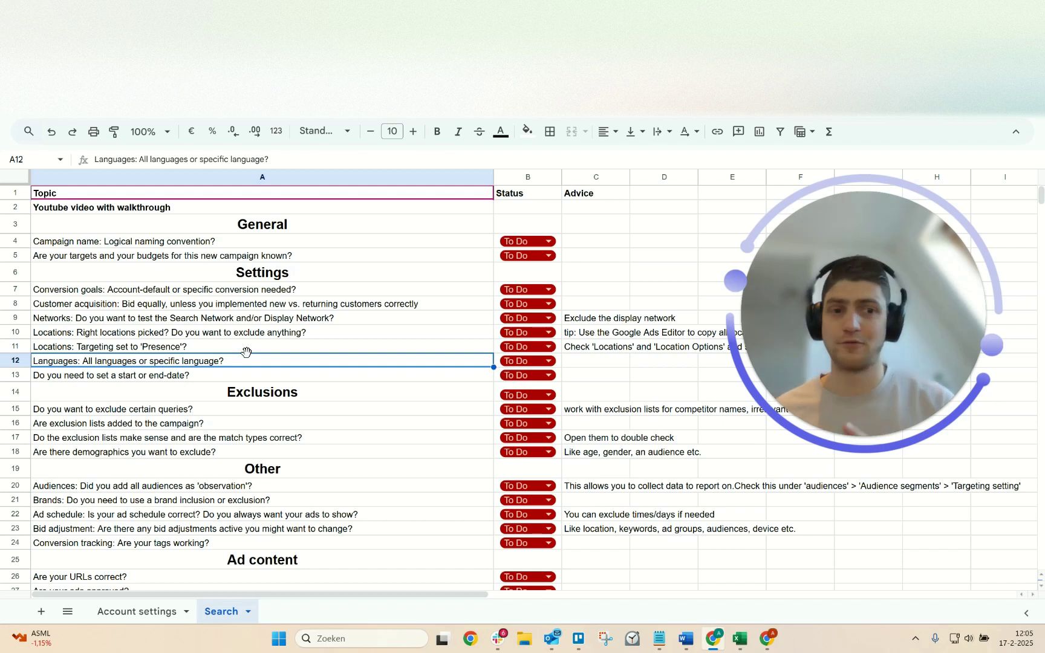